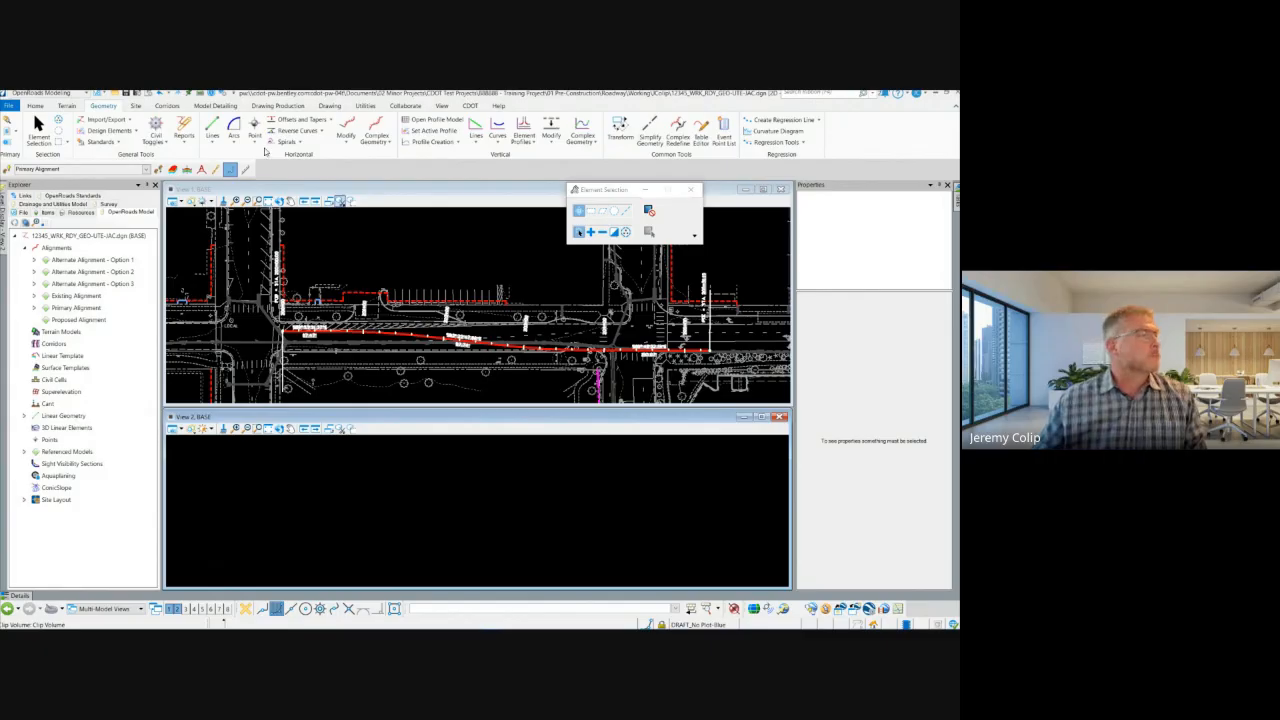
Step: Move the Element Selection dialog off the plan view and over the properties area
left_click(602, 192)
left_click_drag(602, 192, 859, 175)
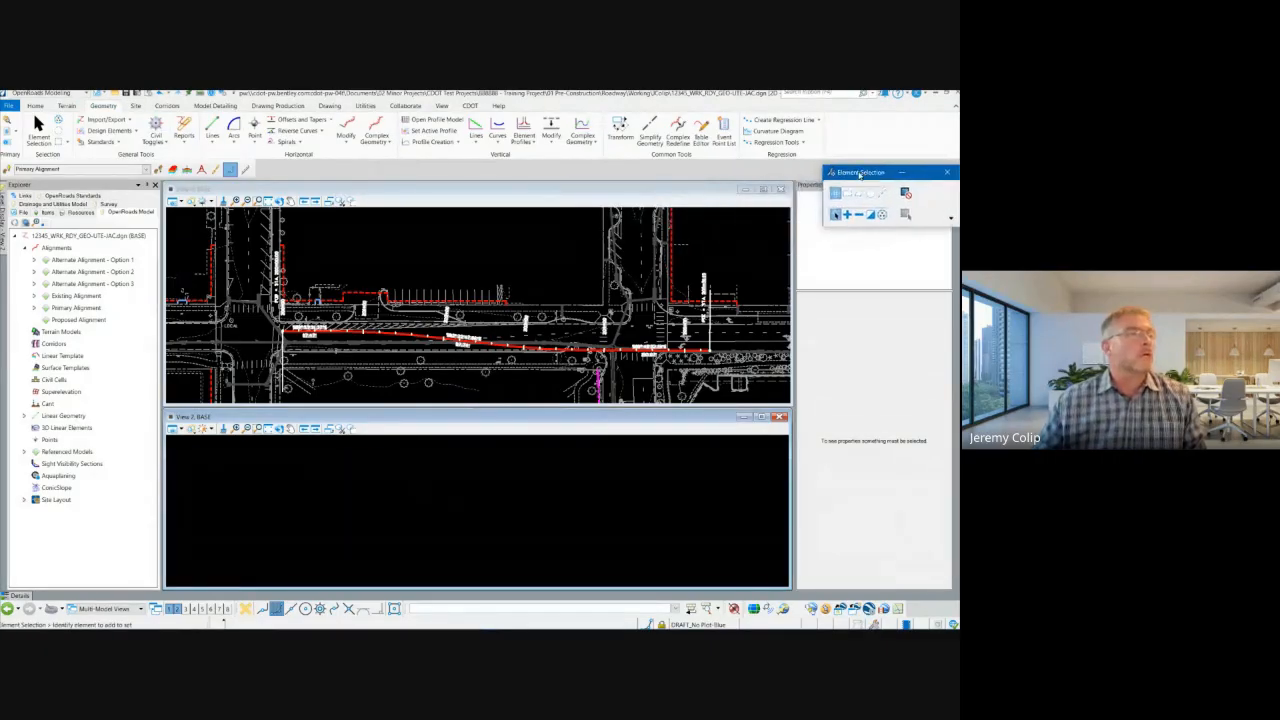
Step: Examine the vertical geometry tools for profile lines, element profiles, complex geometry and profile creation
left_click(497, 140)
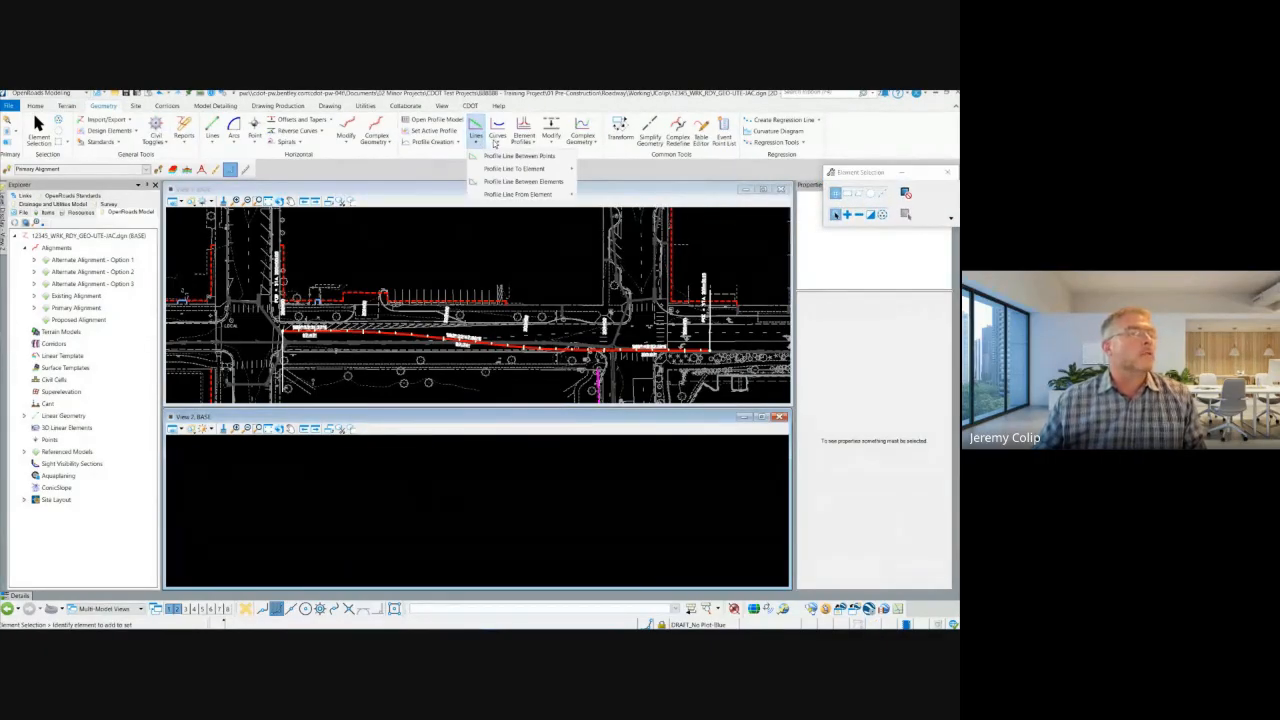
left_click(524, 142)
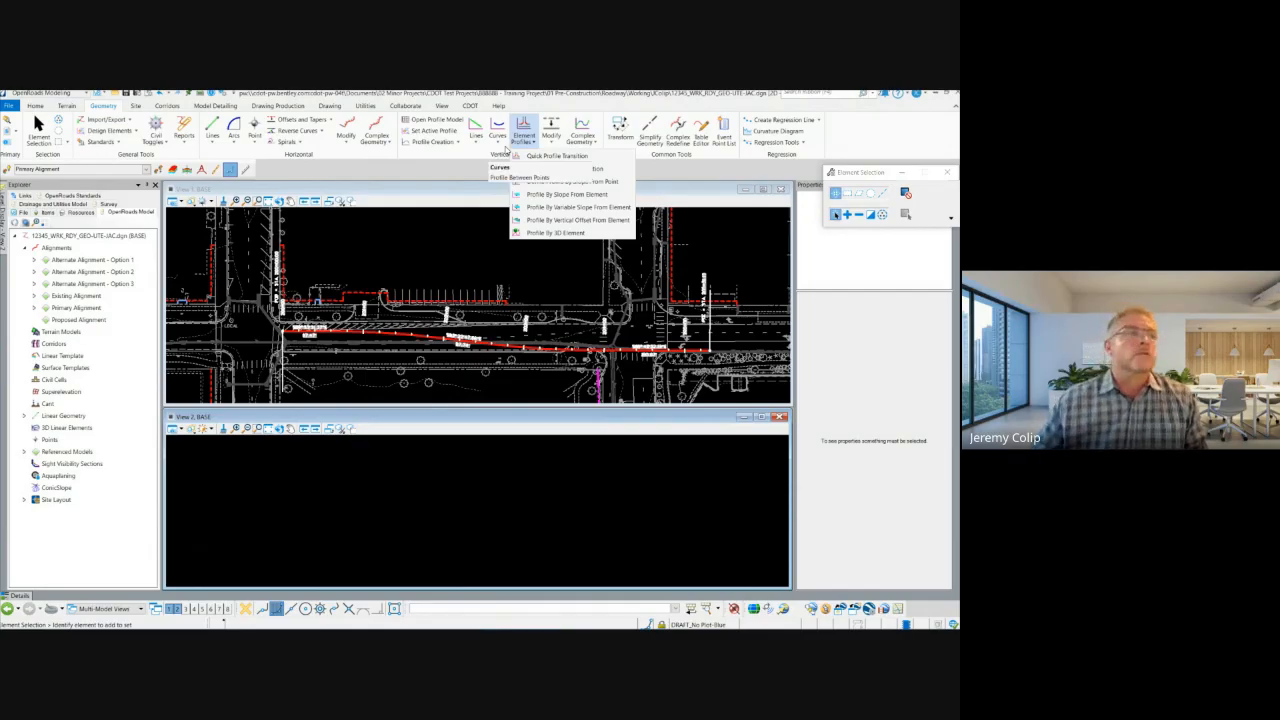
left_click(585, 142)
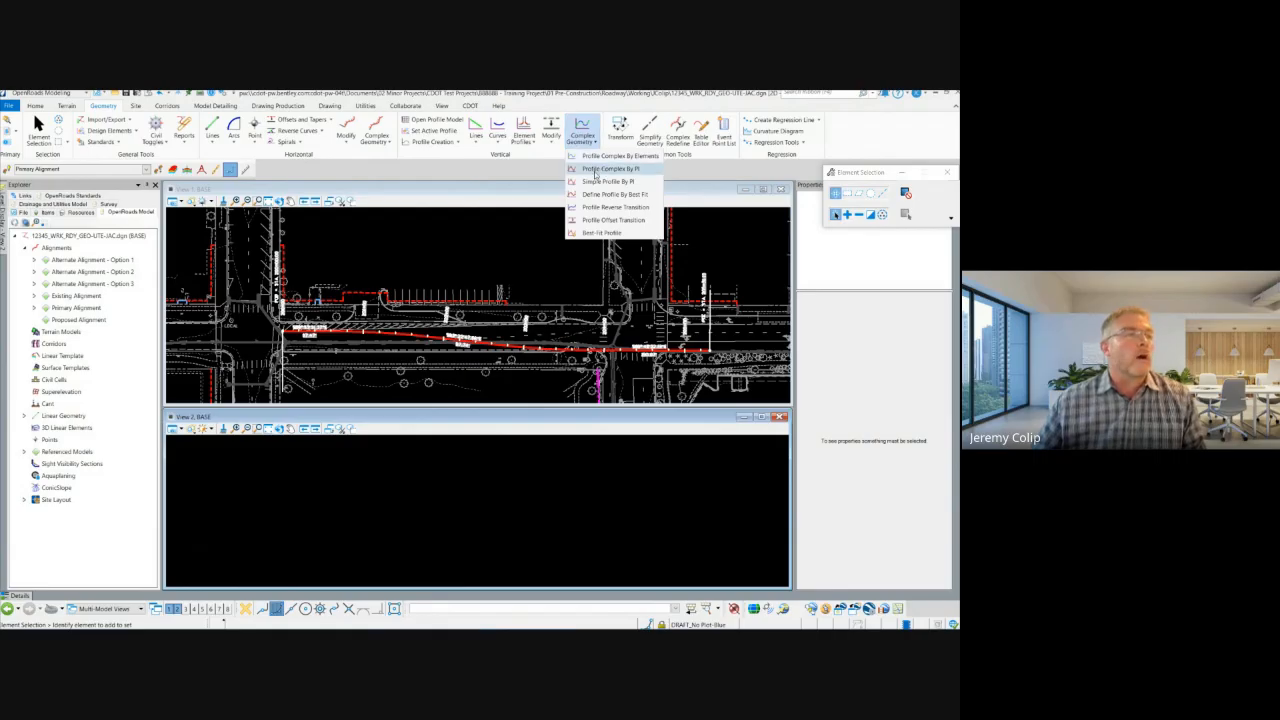
left_click(478, 143)
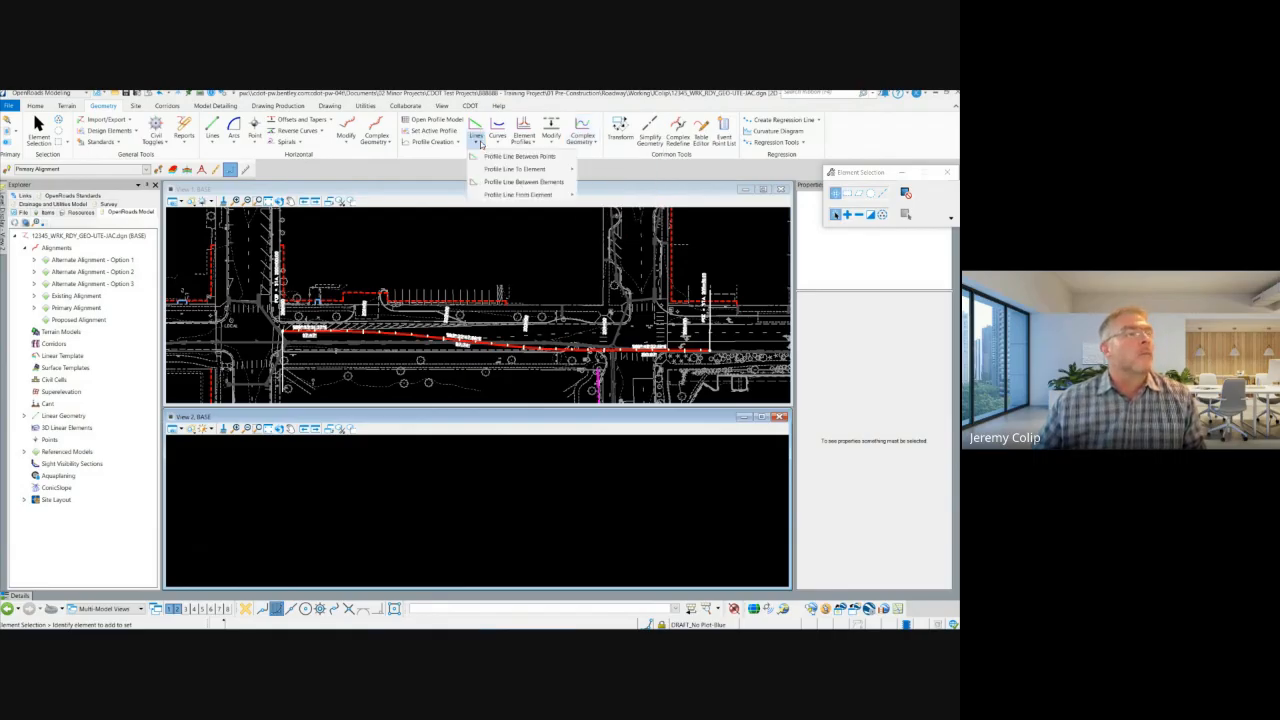
left_click(604, 164)
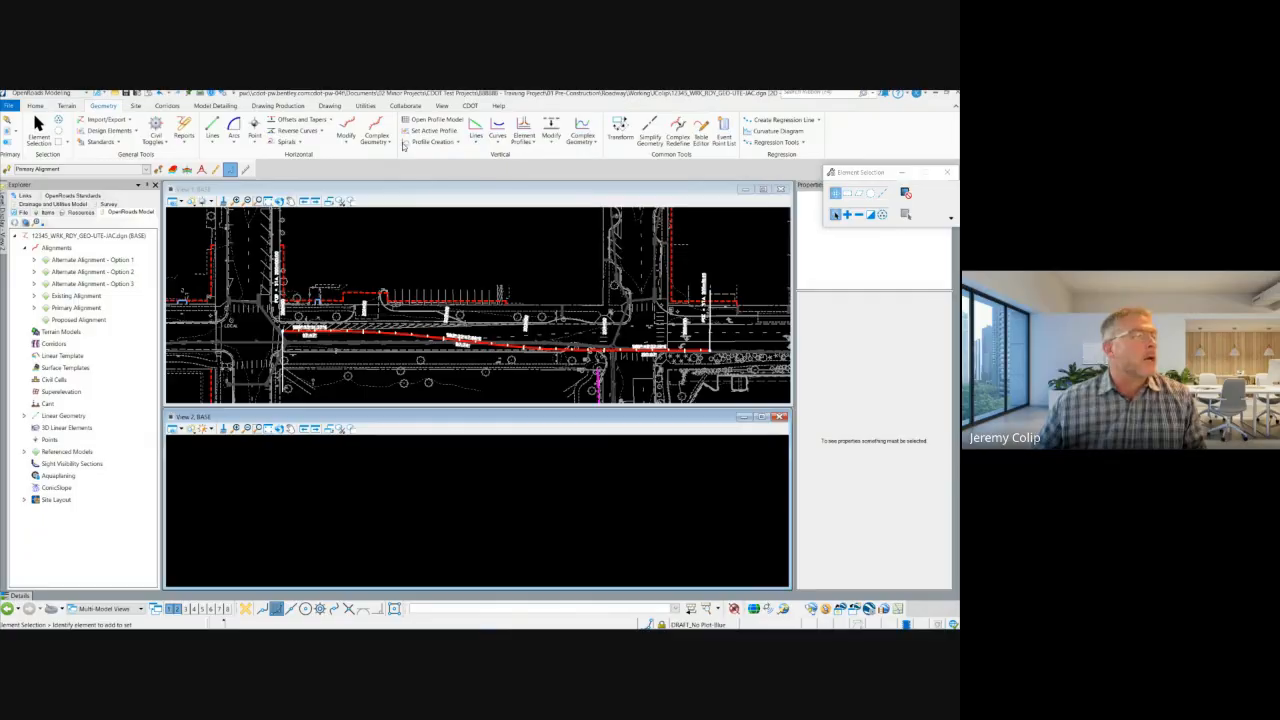
left_click(455, 143)
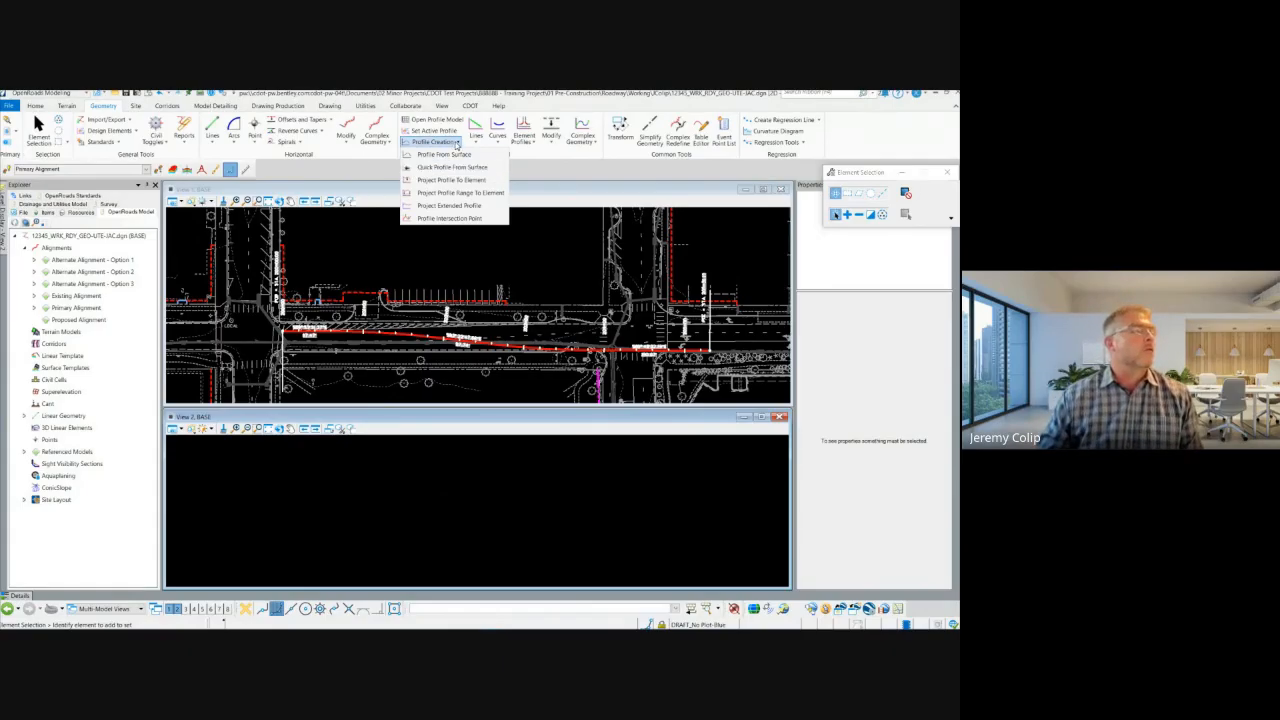
left_click(457, 145)
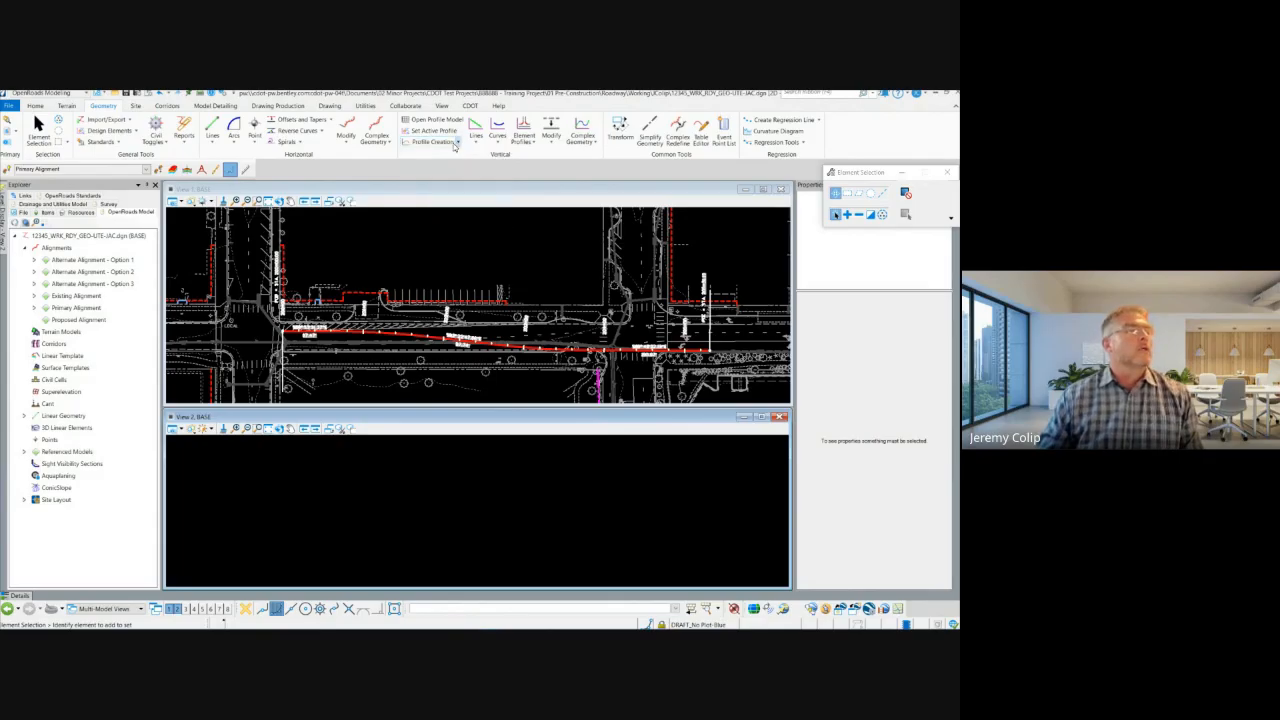
left_click(537, 261)
Step: Clear the active status of the existing terrain model in the plan view, and set it as the active terrain model again
scroll(470, 362, "down", 2)
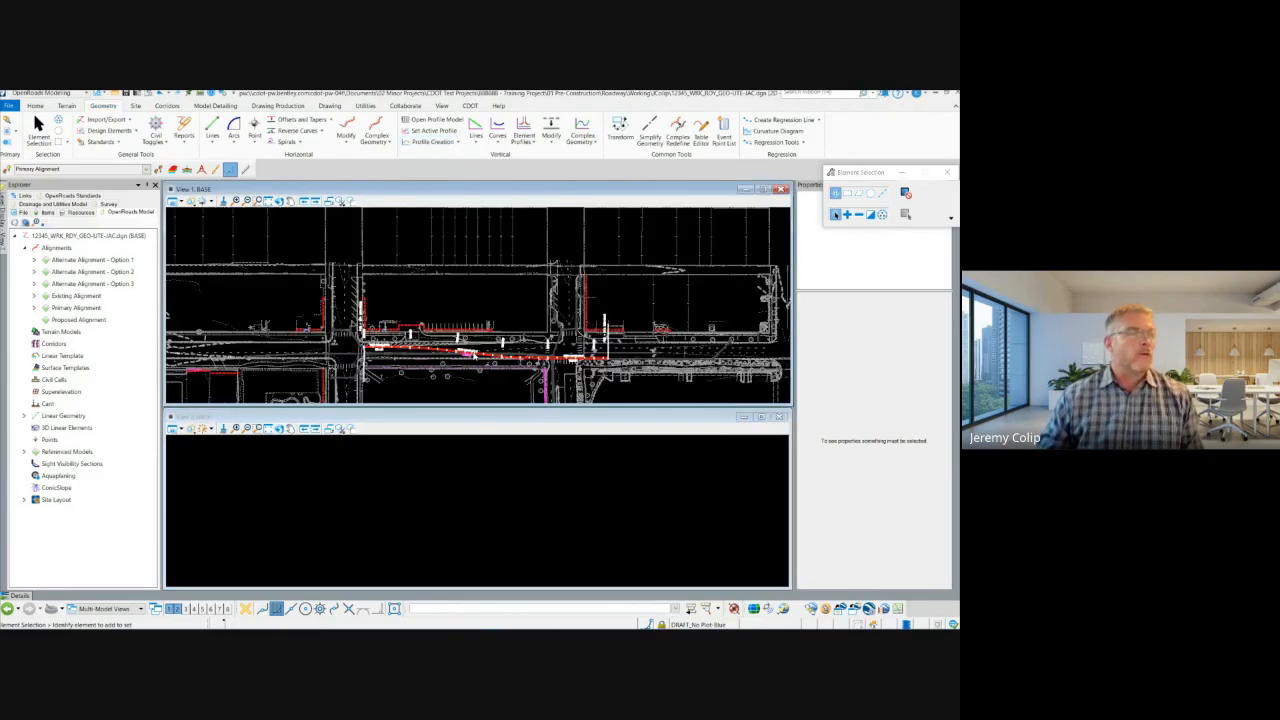
scroll(462, 354, "up", 3)
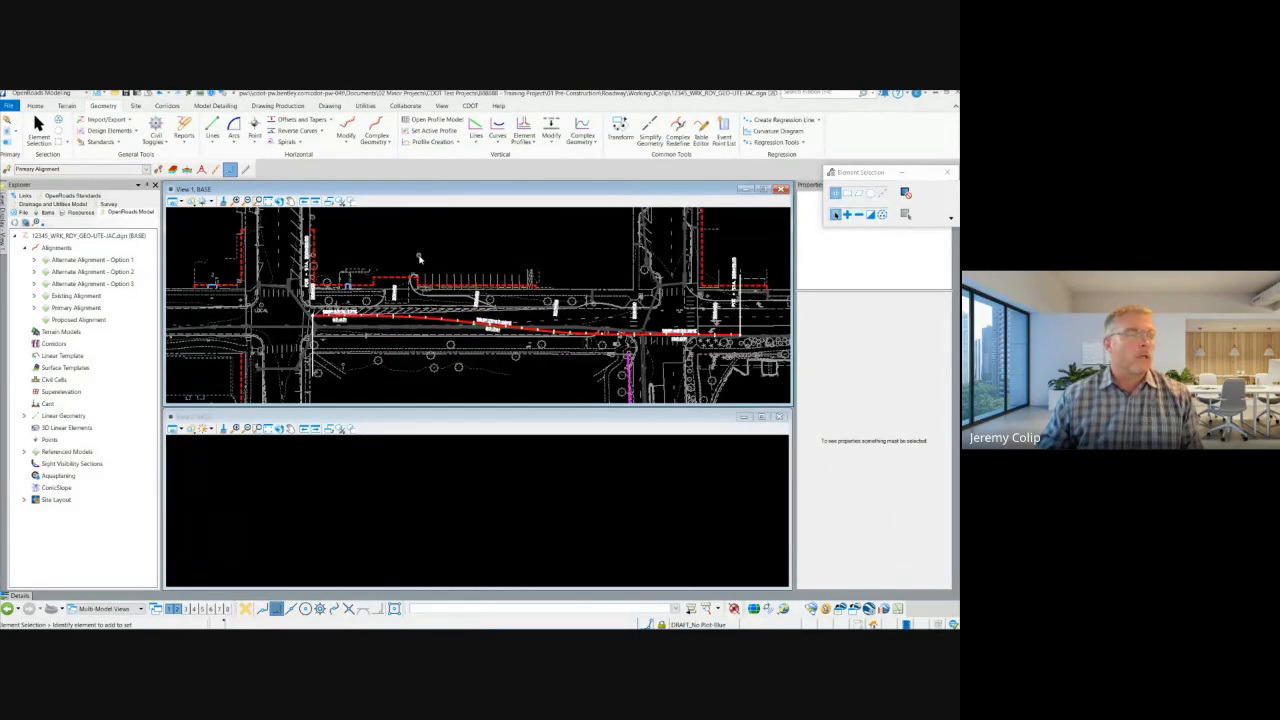
scroll(465, 336, "up", 2)
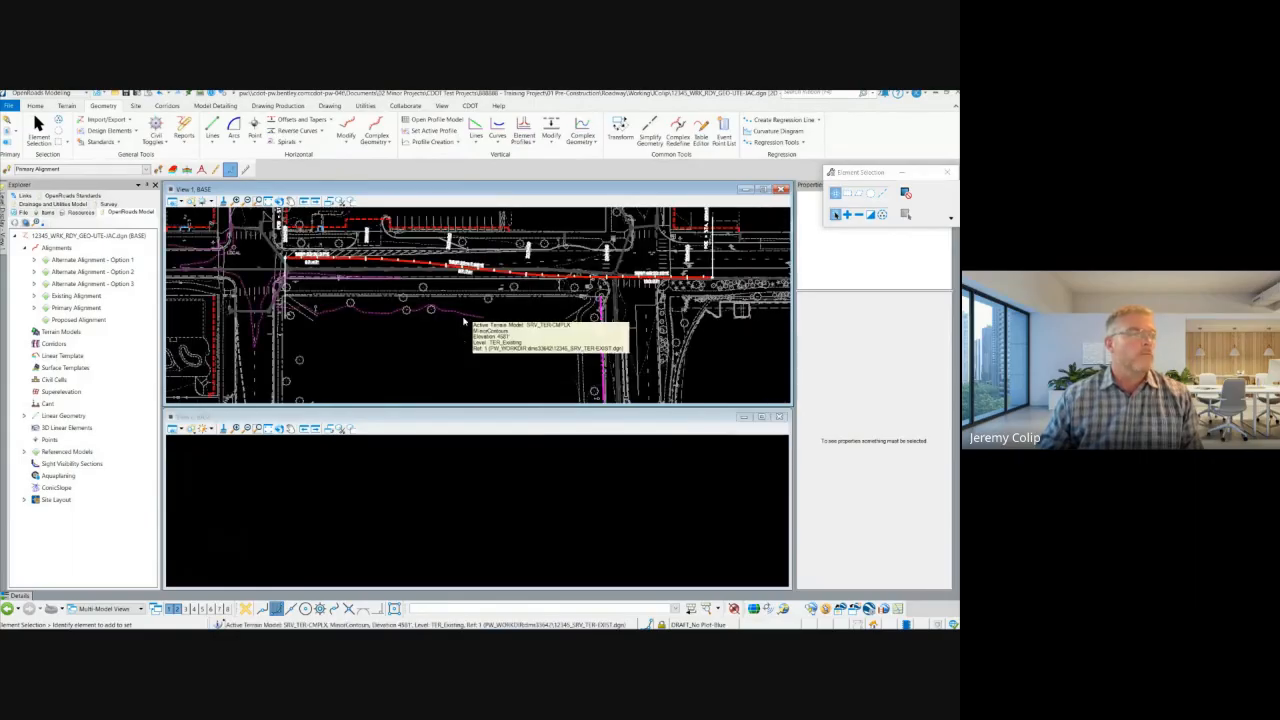
left_click(463, 322)
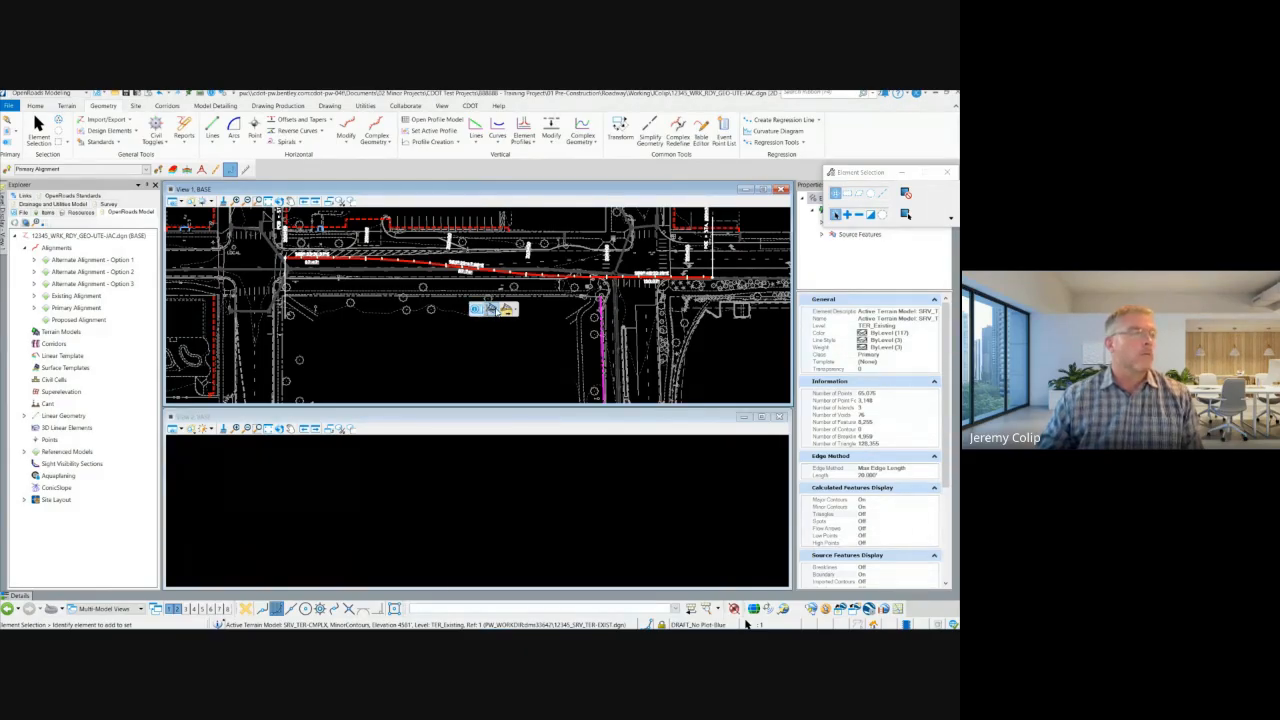
left_click(492, 310)
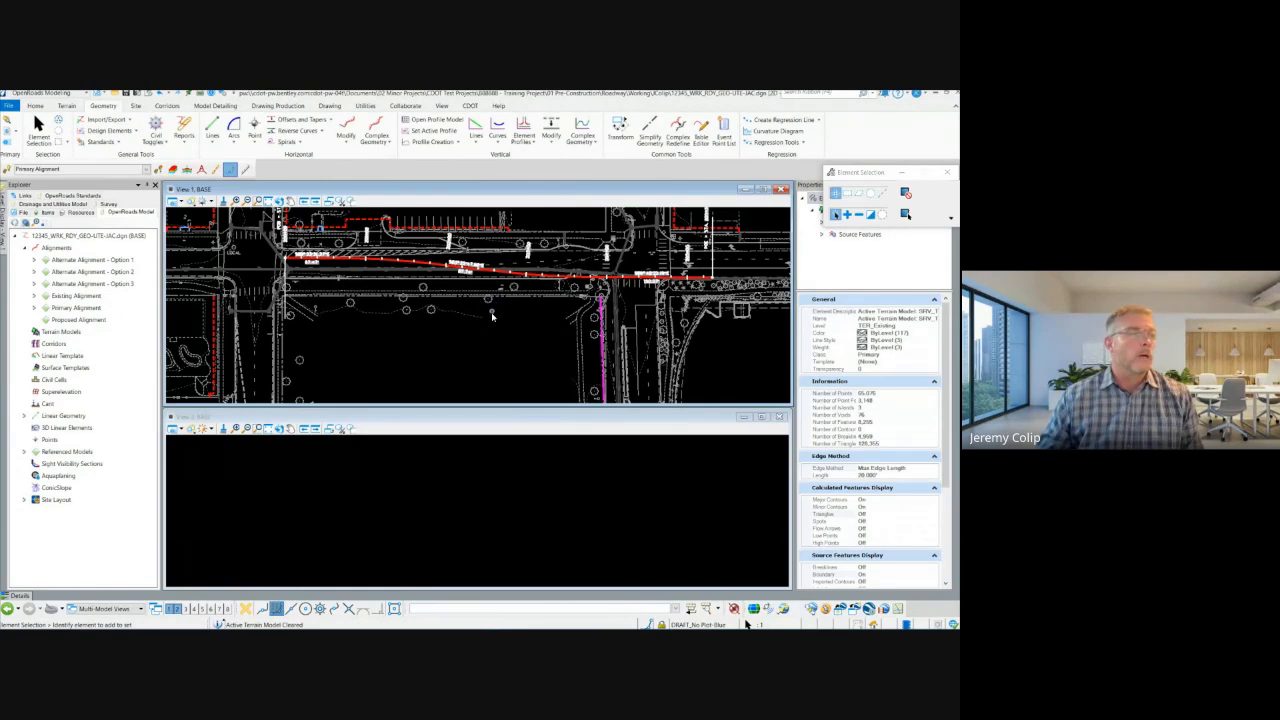
mouse_move(484, 316)
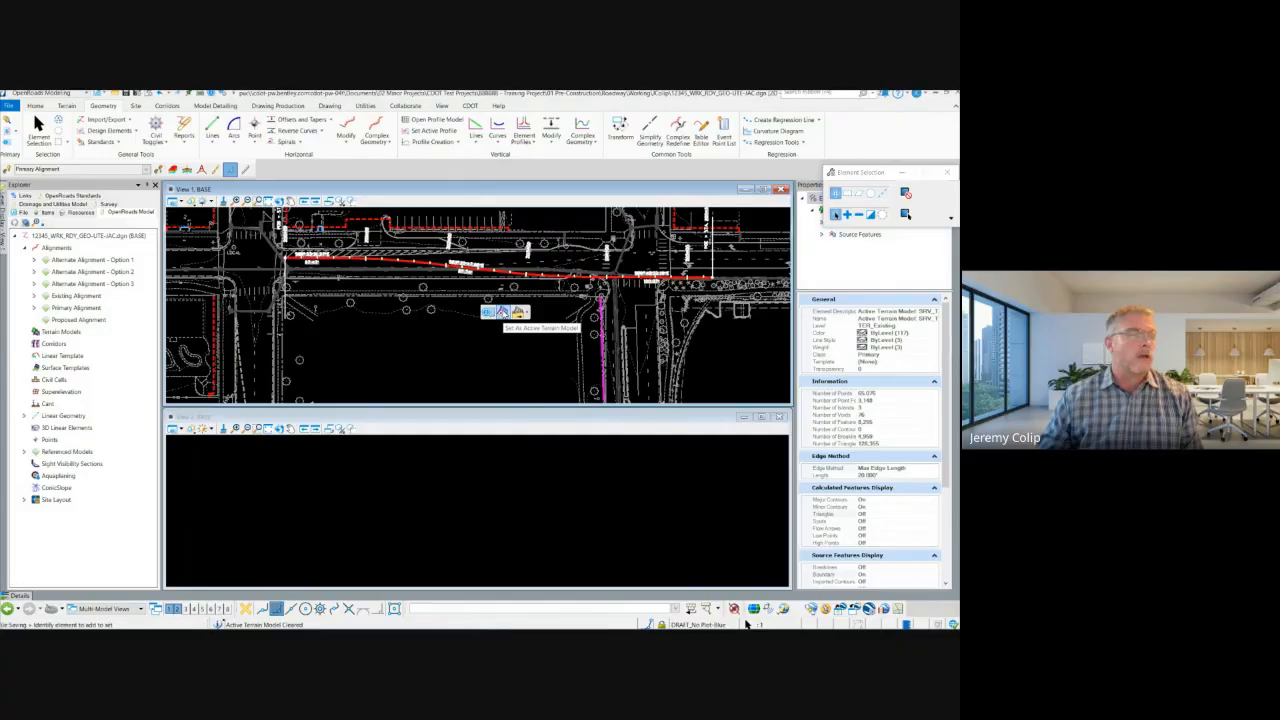
left_click(503, 314)
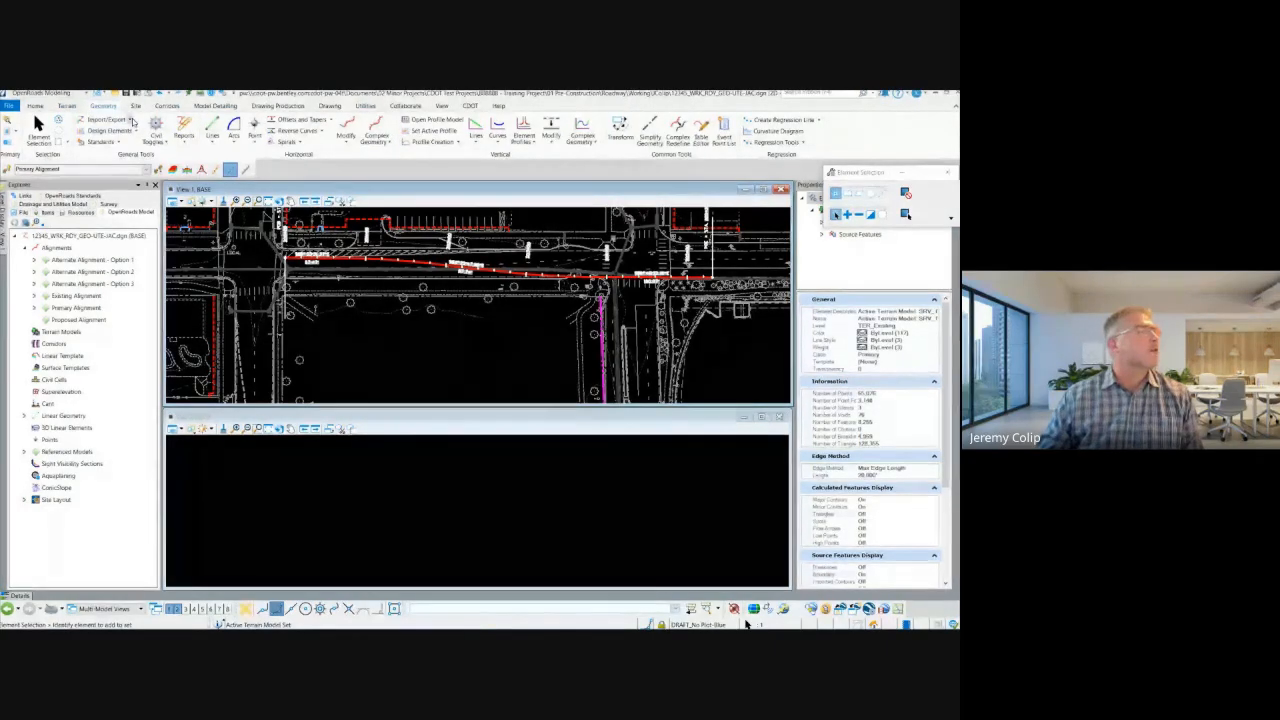
Step: Examine the terrain tools for setting and clearing the active terrain model
left_click(33, 106)
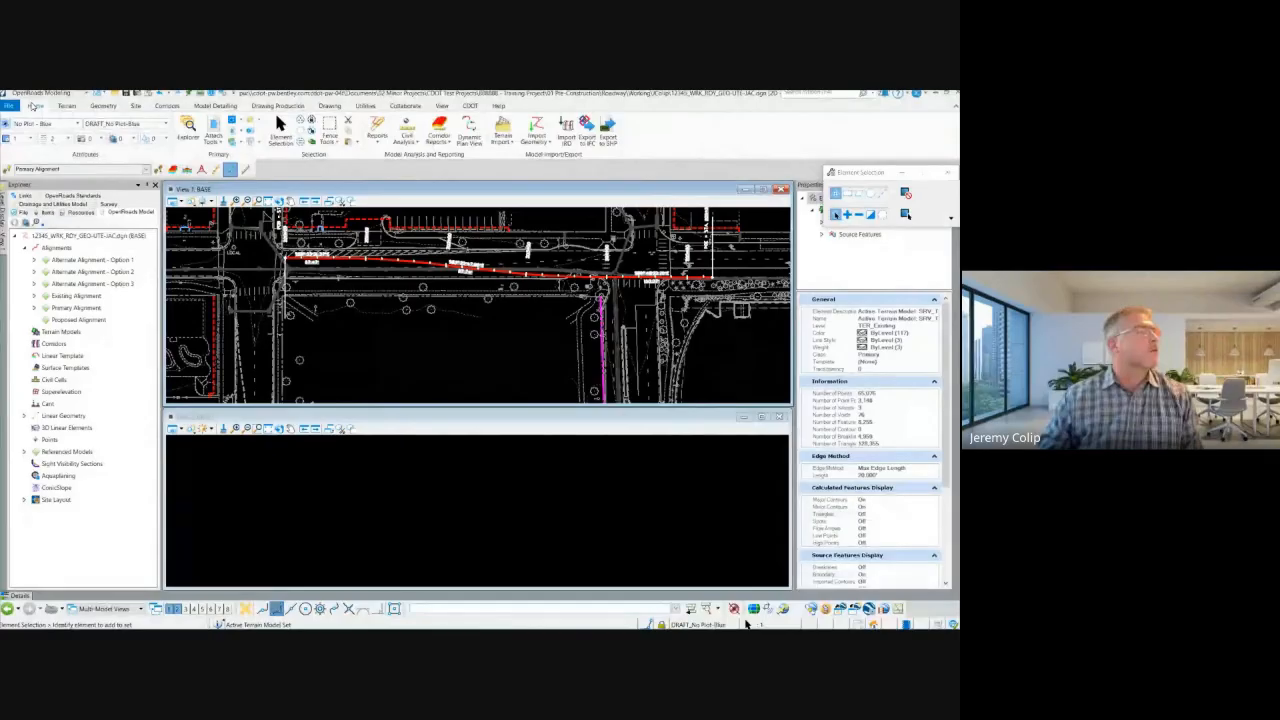
left_click(103, 106)
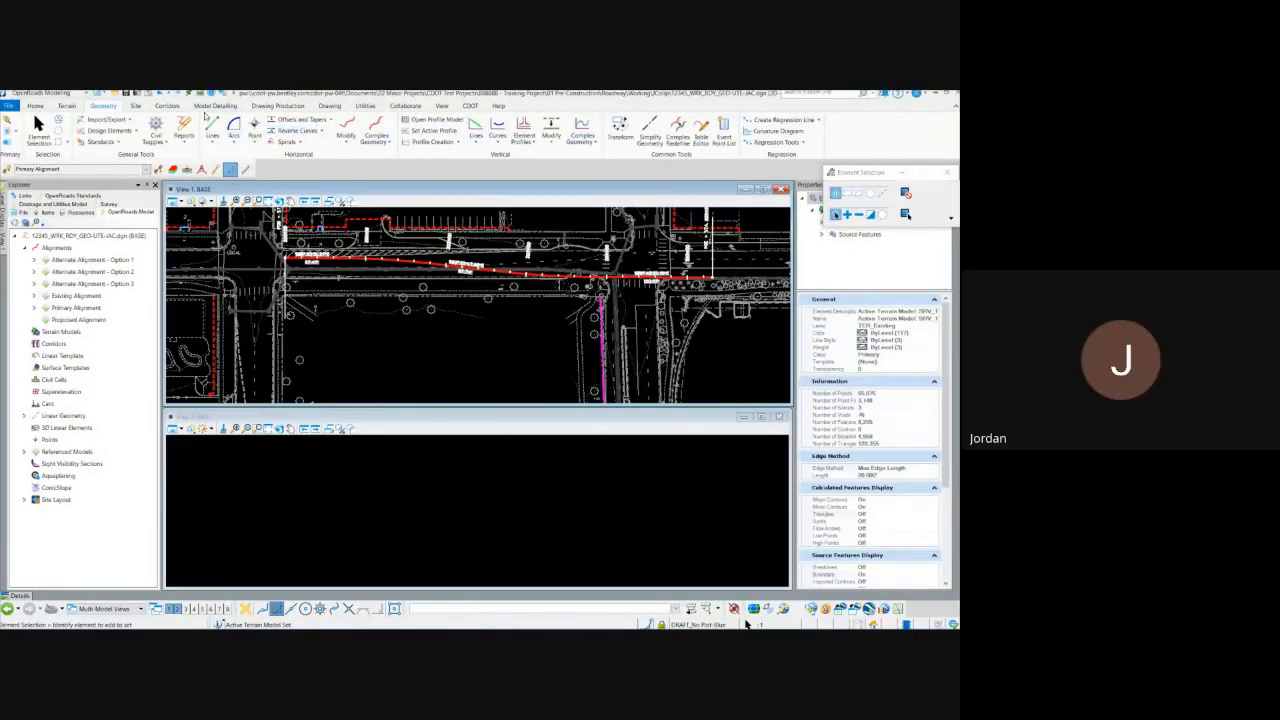
left_click(70, 106)
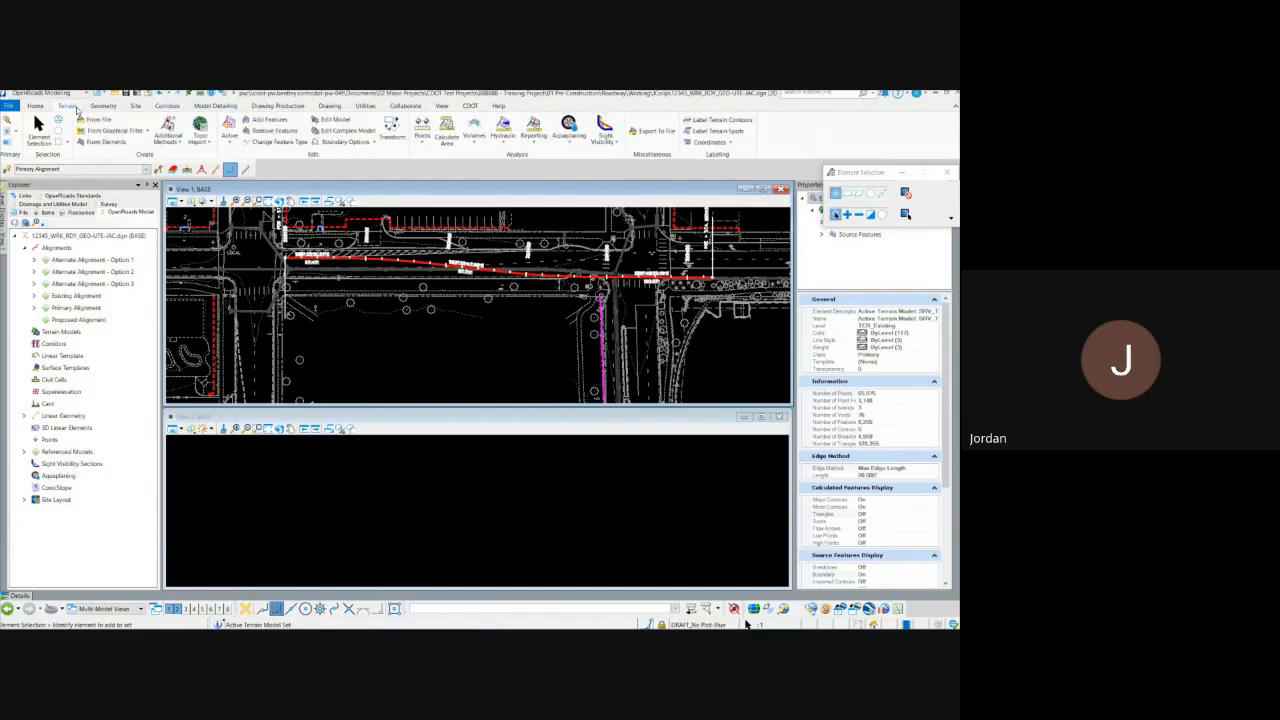
left_click(232, 143)
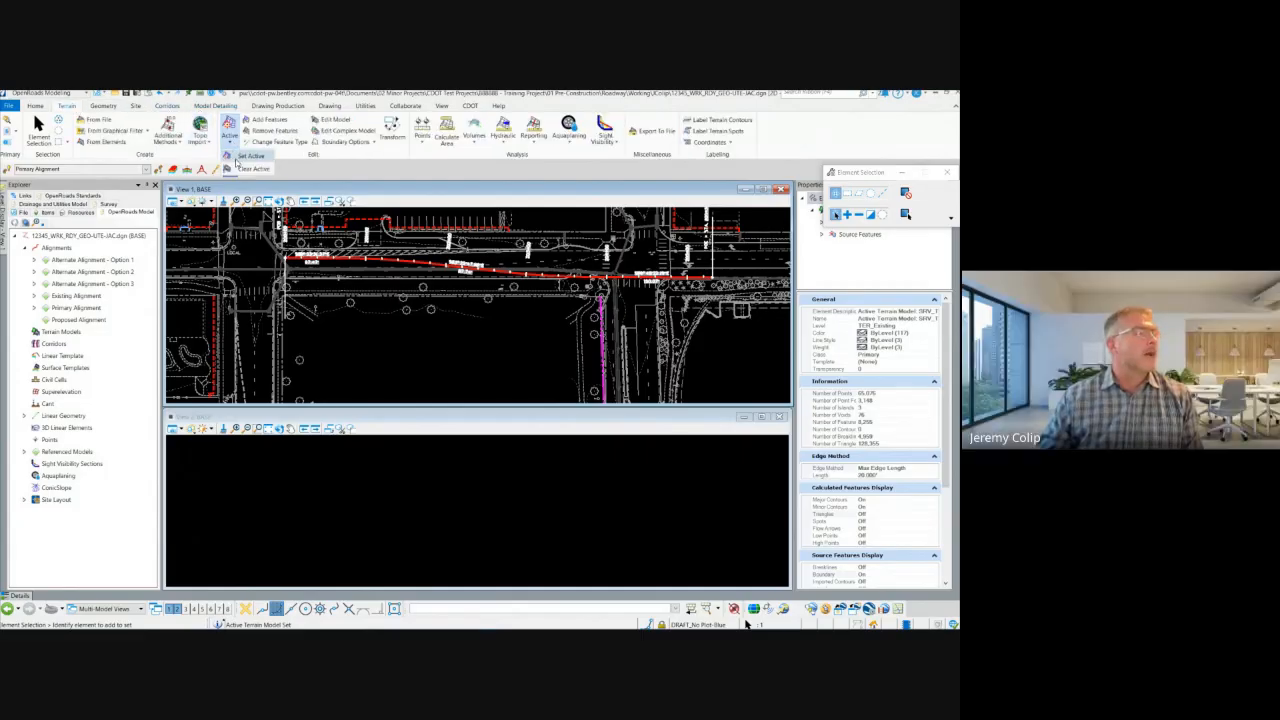
left_click(245, 169)
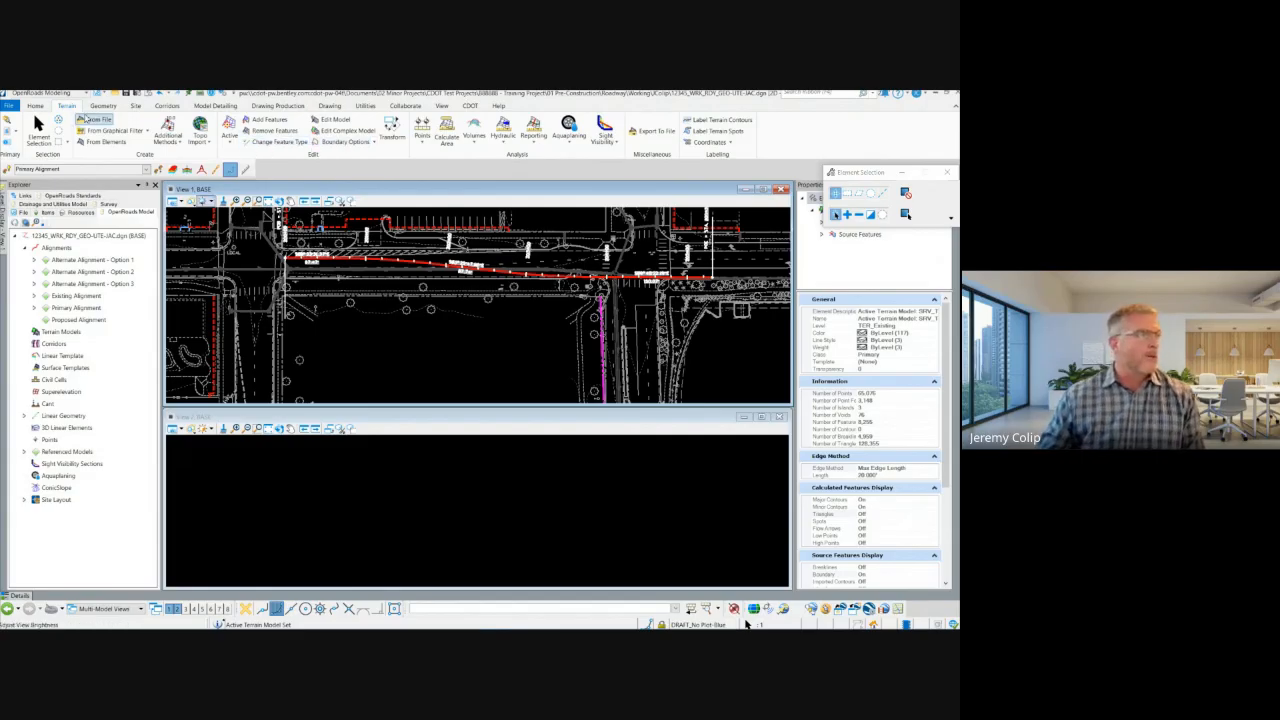
left_click(36, 106)
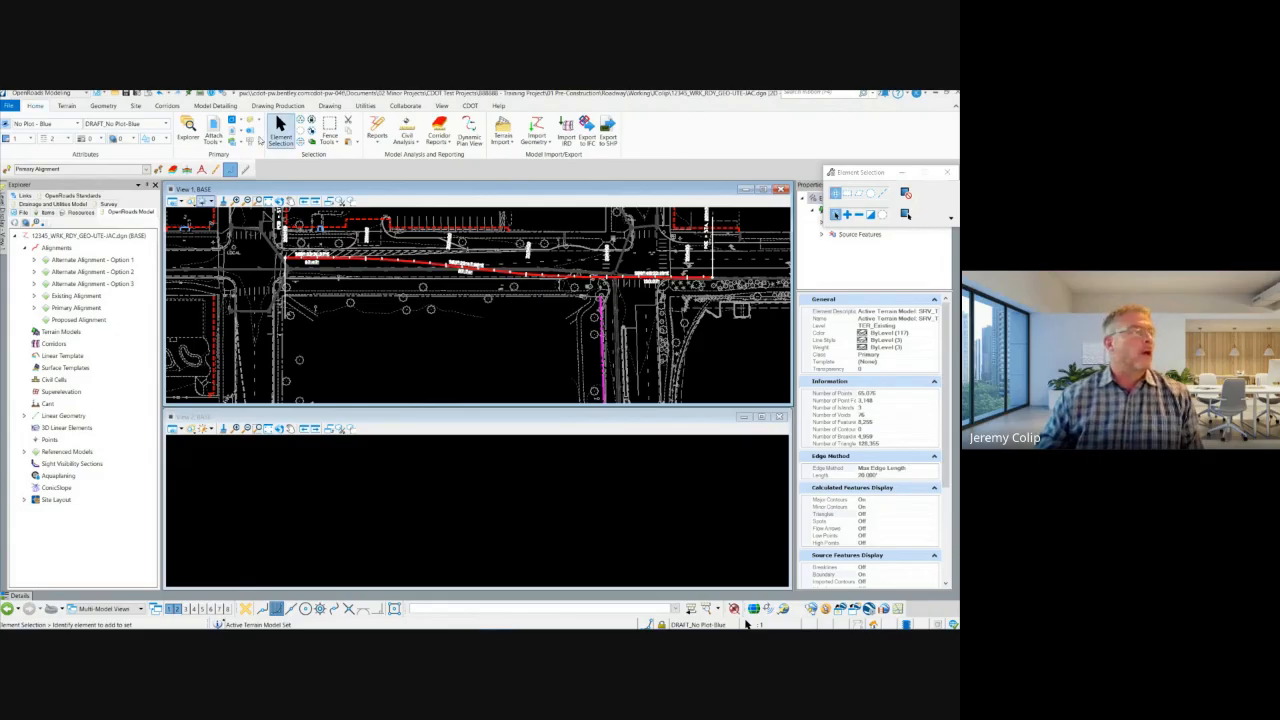
left_click(103, 107)
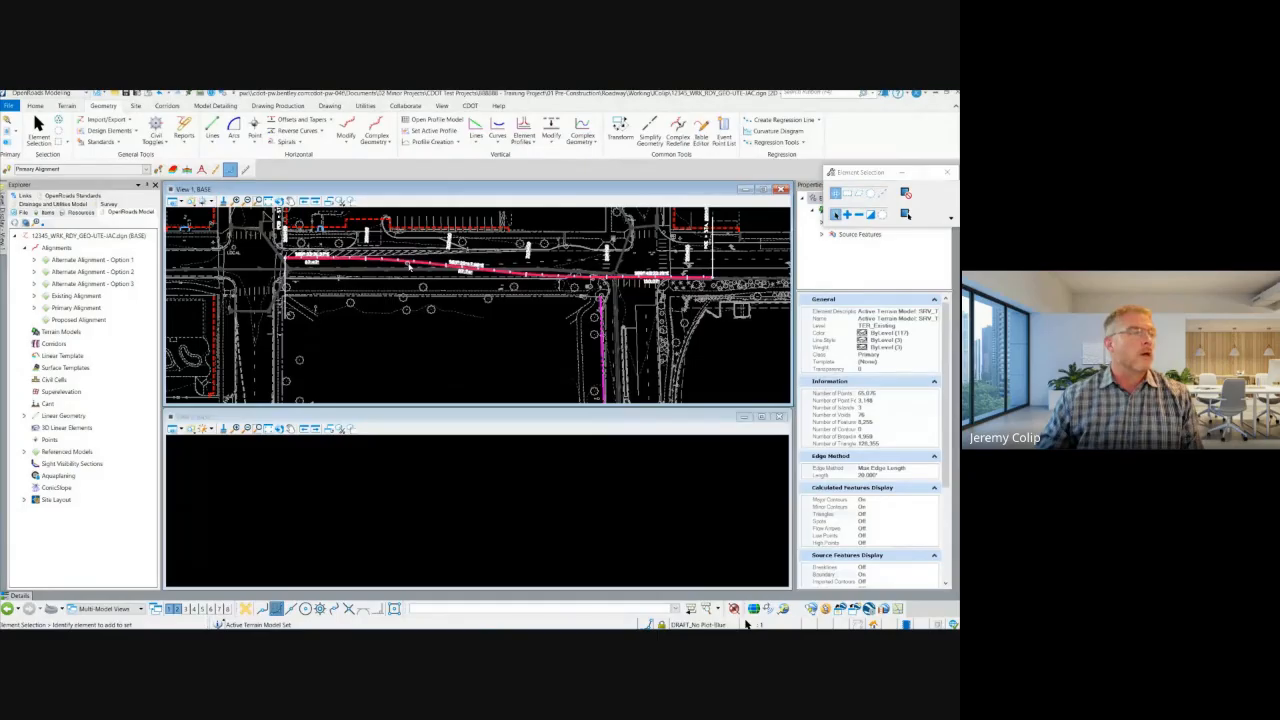
Step: Open the profile model of the red primary alignment in View 2
left_click(459, 143)
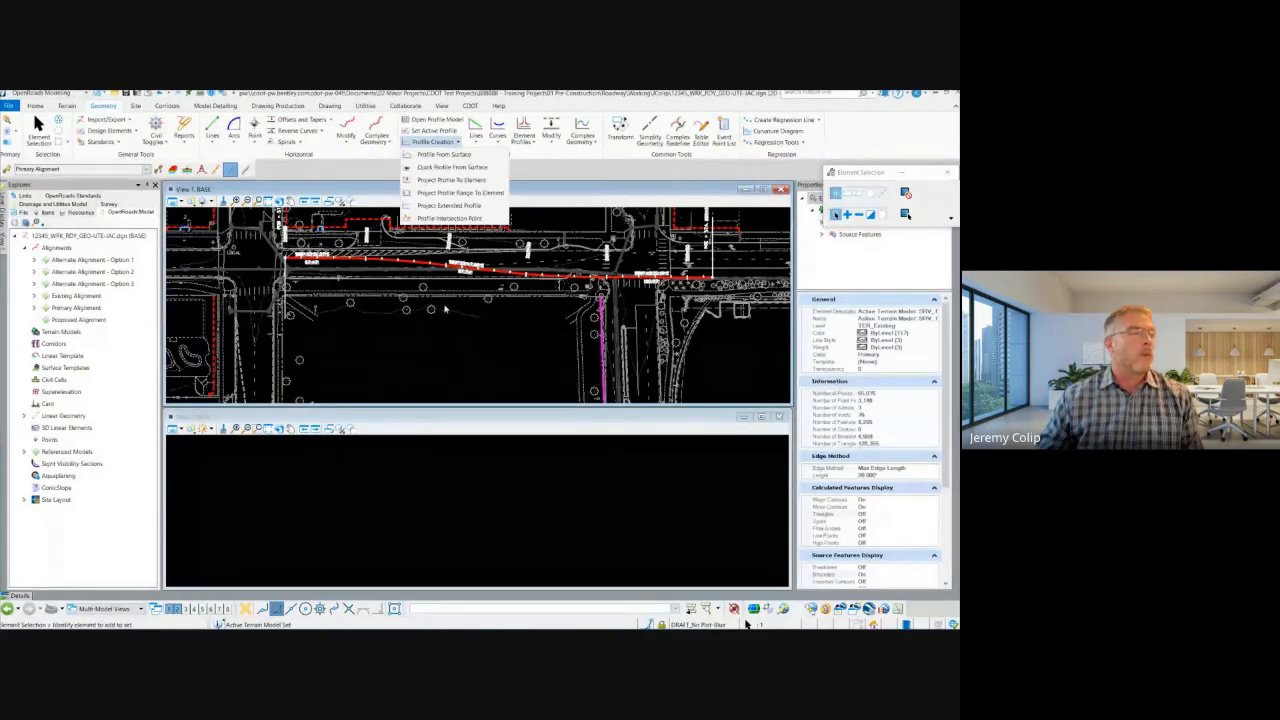
left_click(472, 334)
left_click(424, 267)
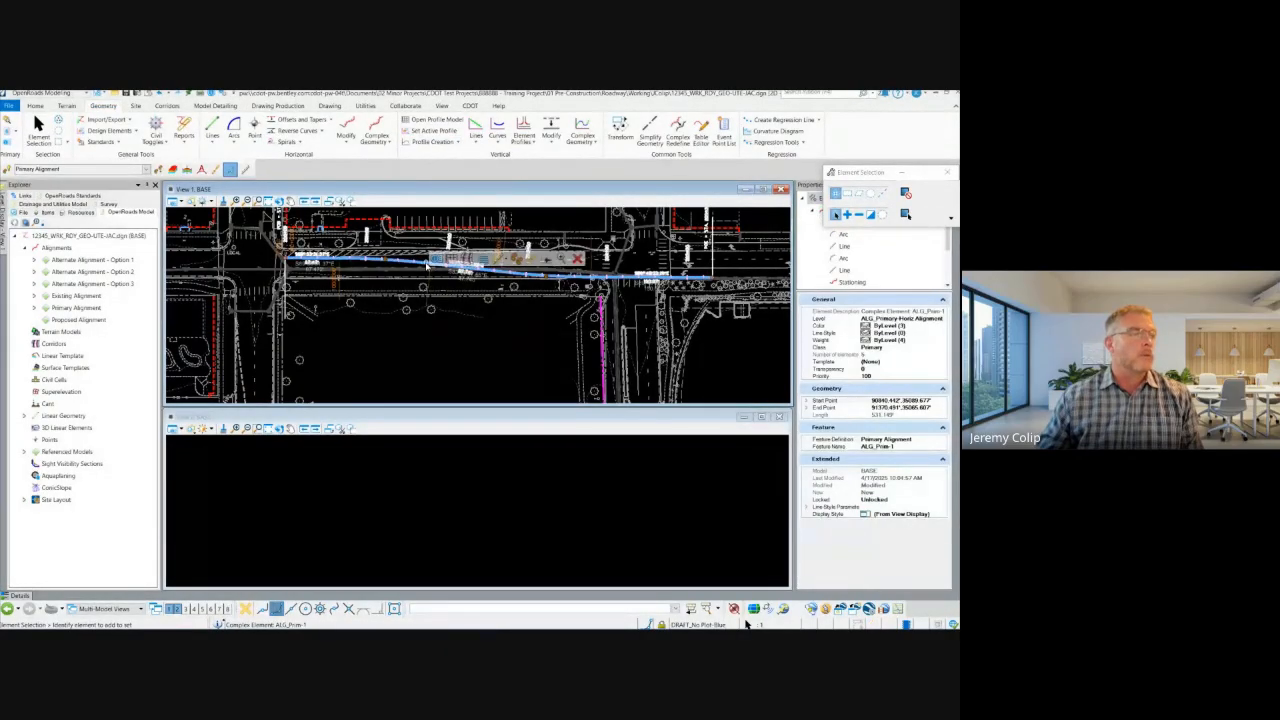
left_click(458, 257)
left_click(472, 475)
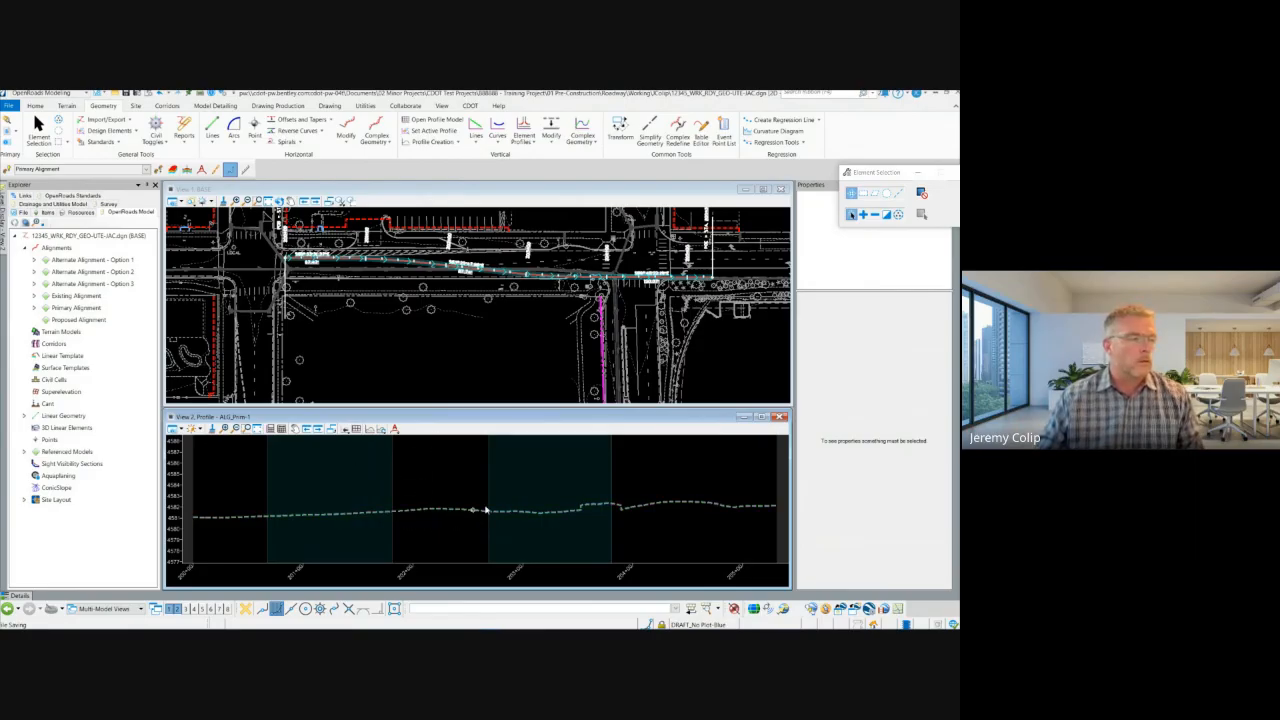
middle_click_drag(520, 491, 521, 481)
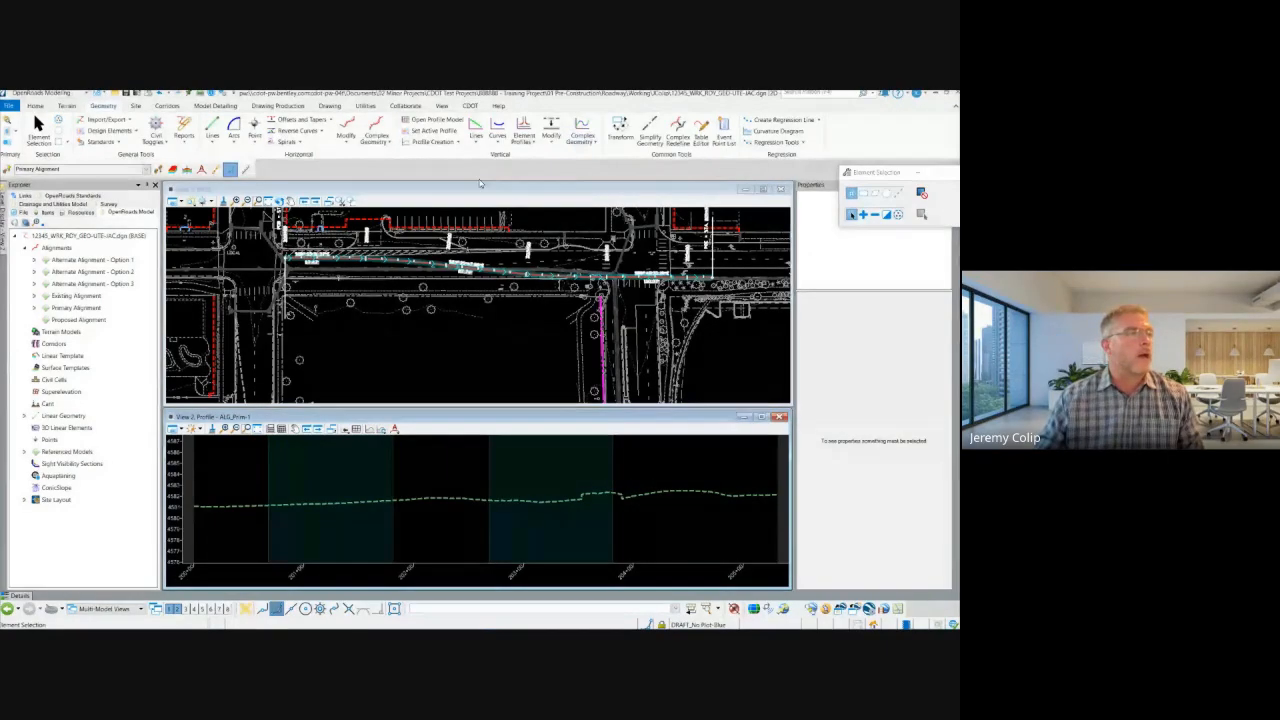
Step: Draw a profile line between points from the start to the end of the existing ground profile, about 531 ft long at about 0.20% slope
left_click(476, 143)
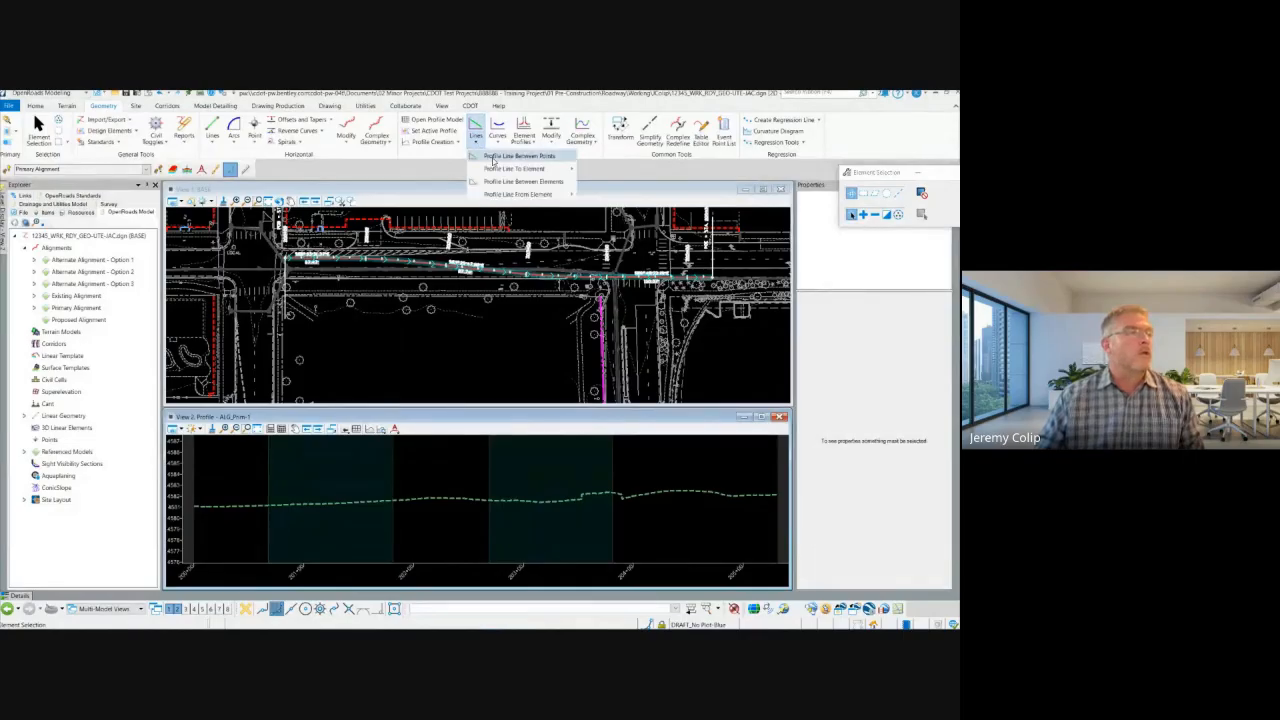
mouse_move(533, 170)
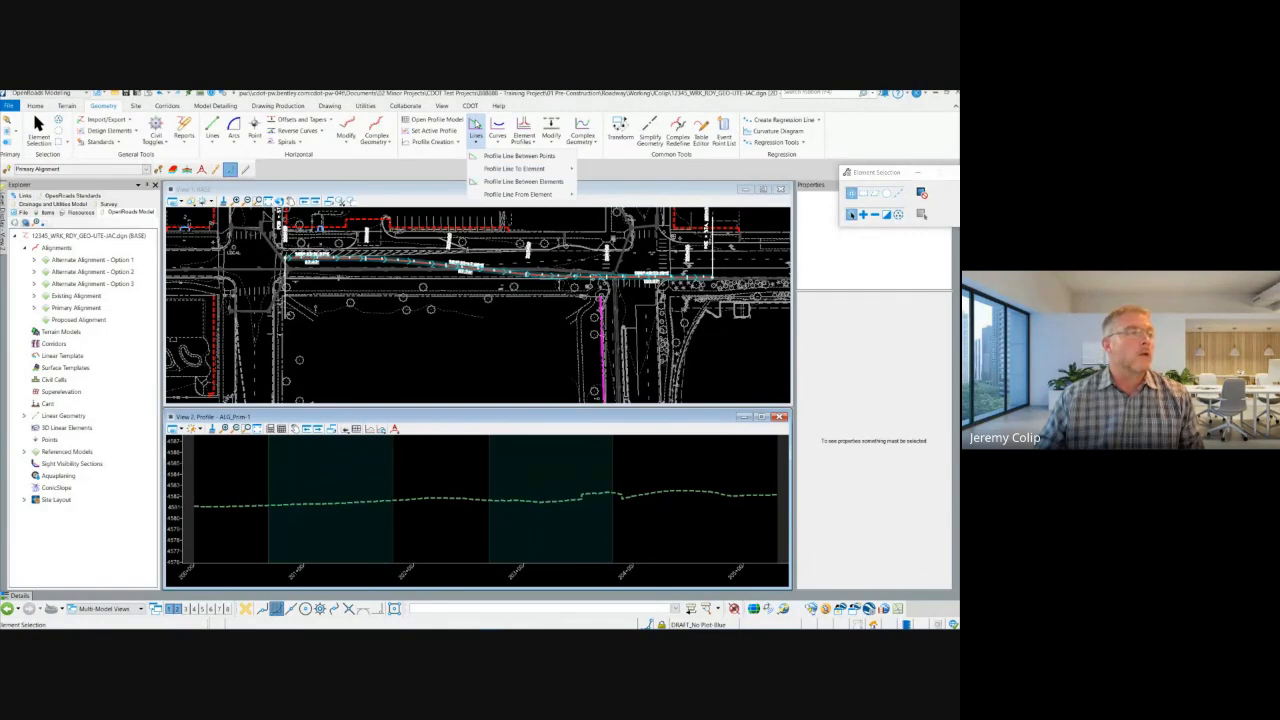
left_click(476, 124)
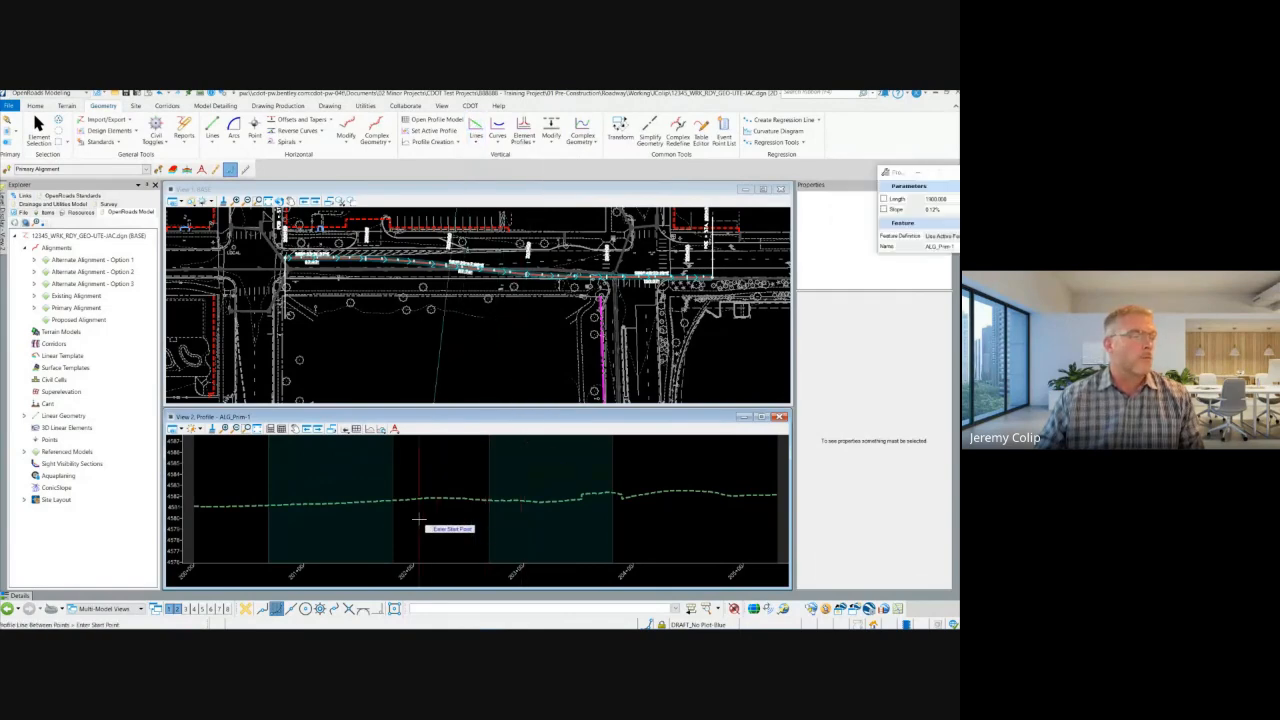
scroll(425, 518, "down", 2)
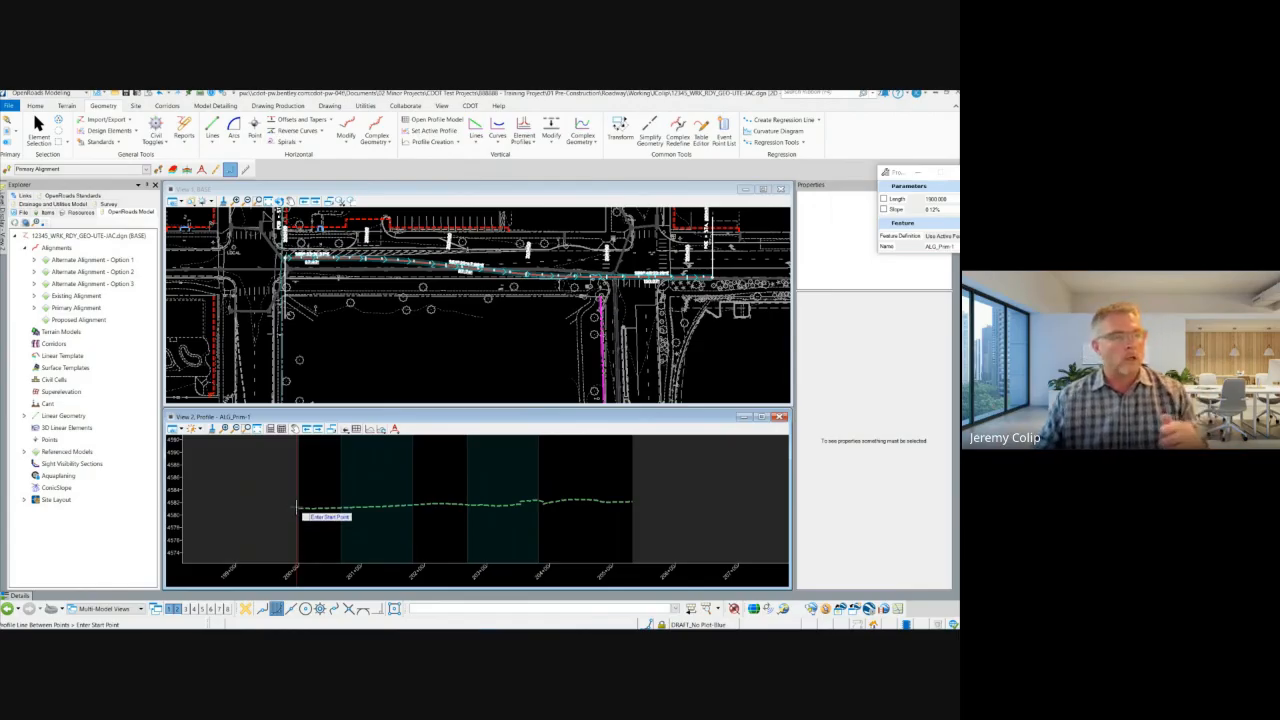
left_click(297, 507)
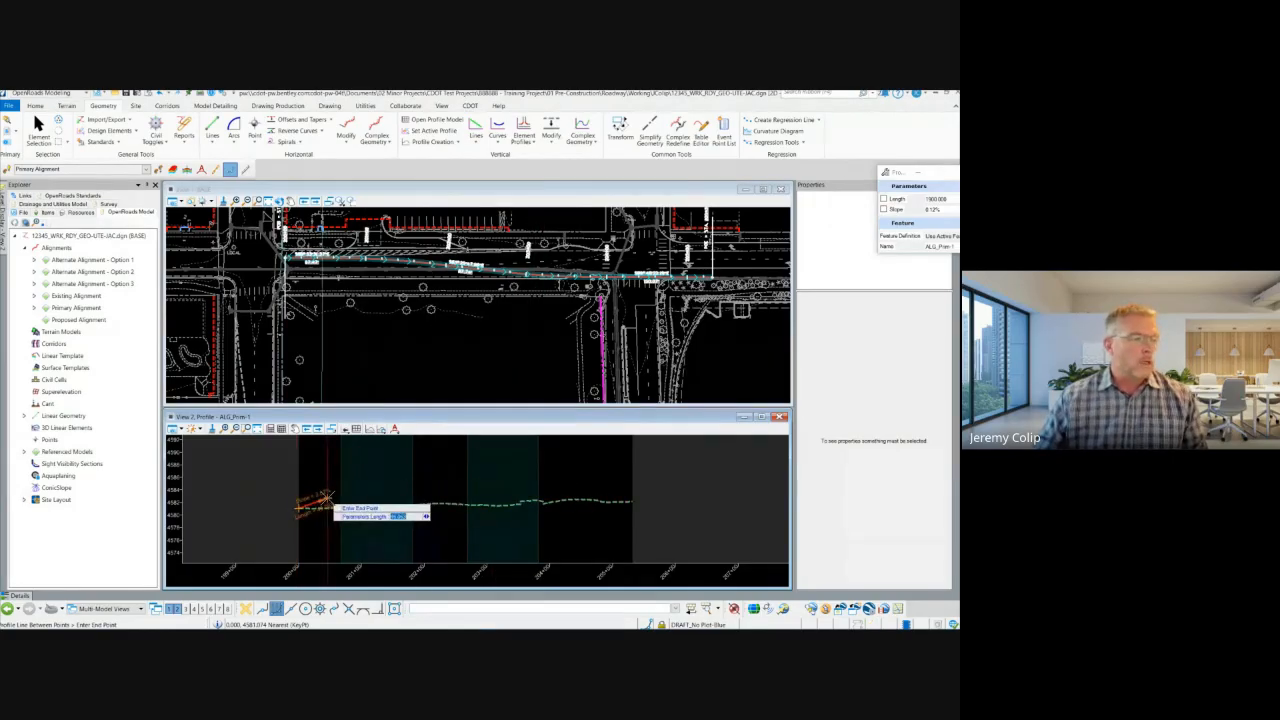
left_click(706, 502)
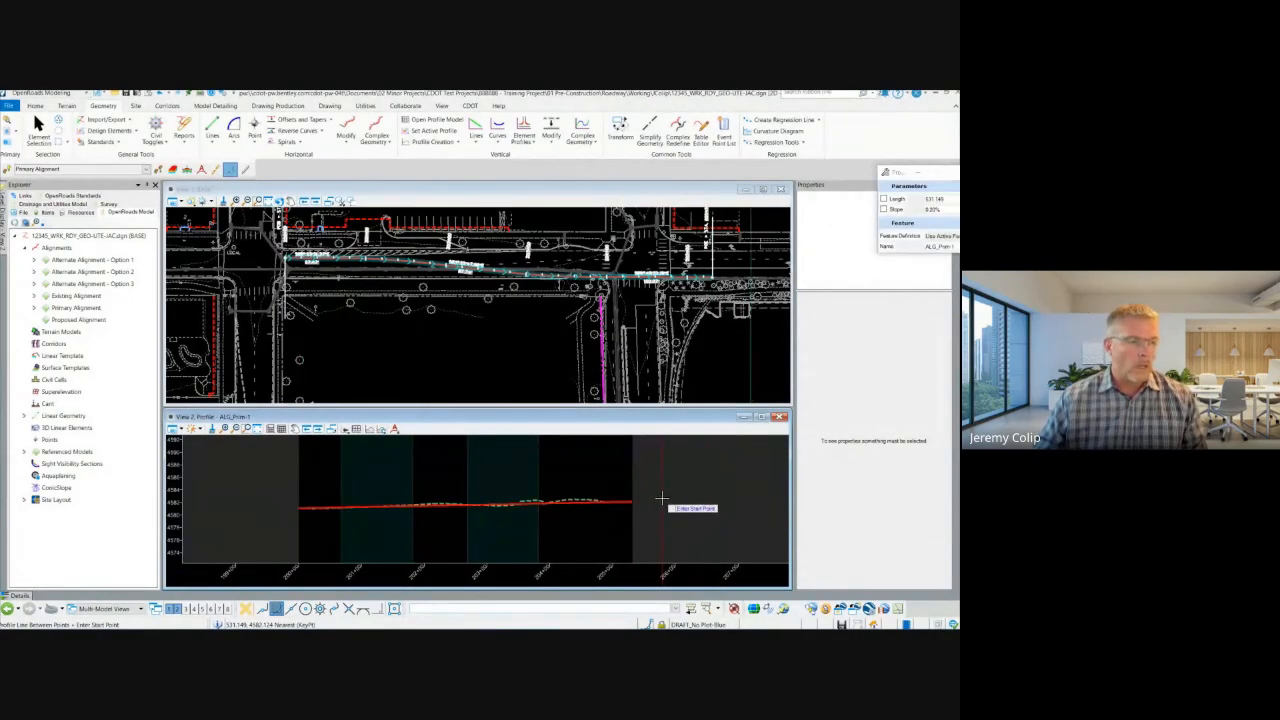
right_click(657, 506)
key("Escape")
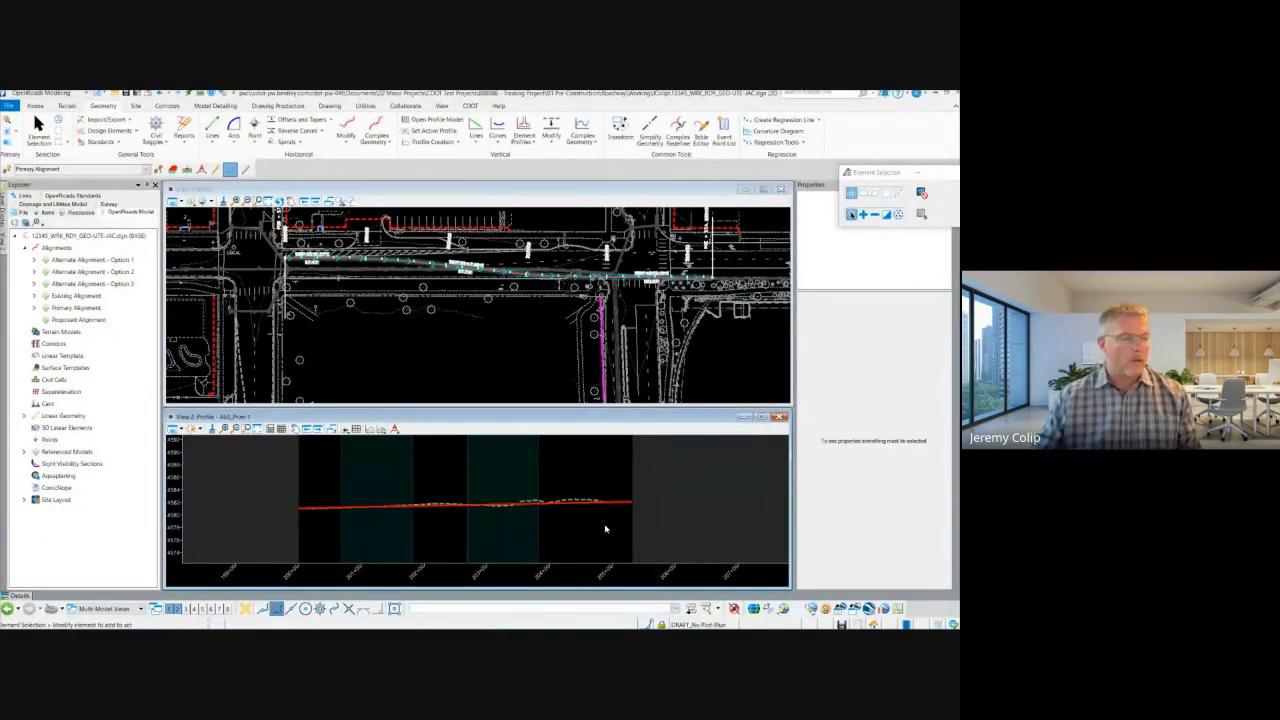
Step: Select the new profile line to inspect its end points, length and slope, and deselect it
left_click(566, 507)
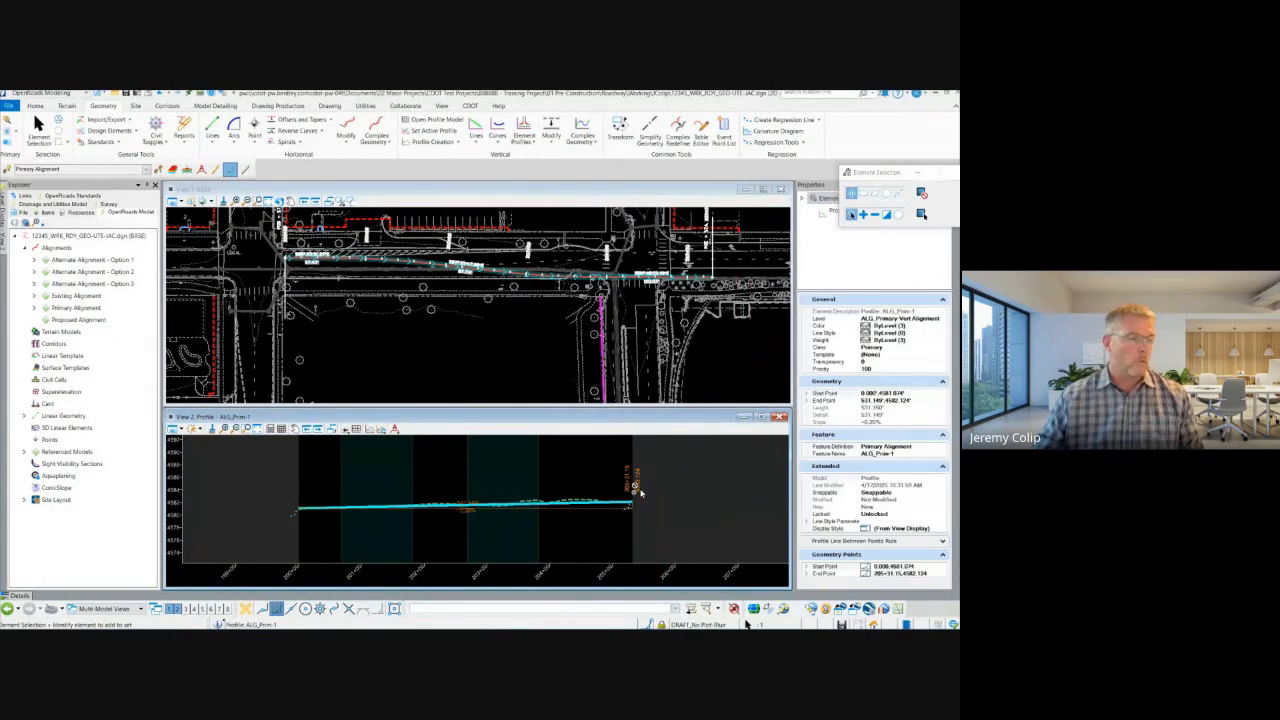
scroll(658, 485, "down", 3)
scroll(580, 502, "up", 3)
scroll(550, 503, "up", 2)
left_click(477, 517)
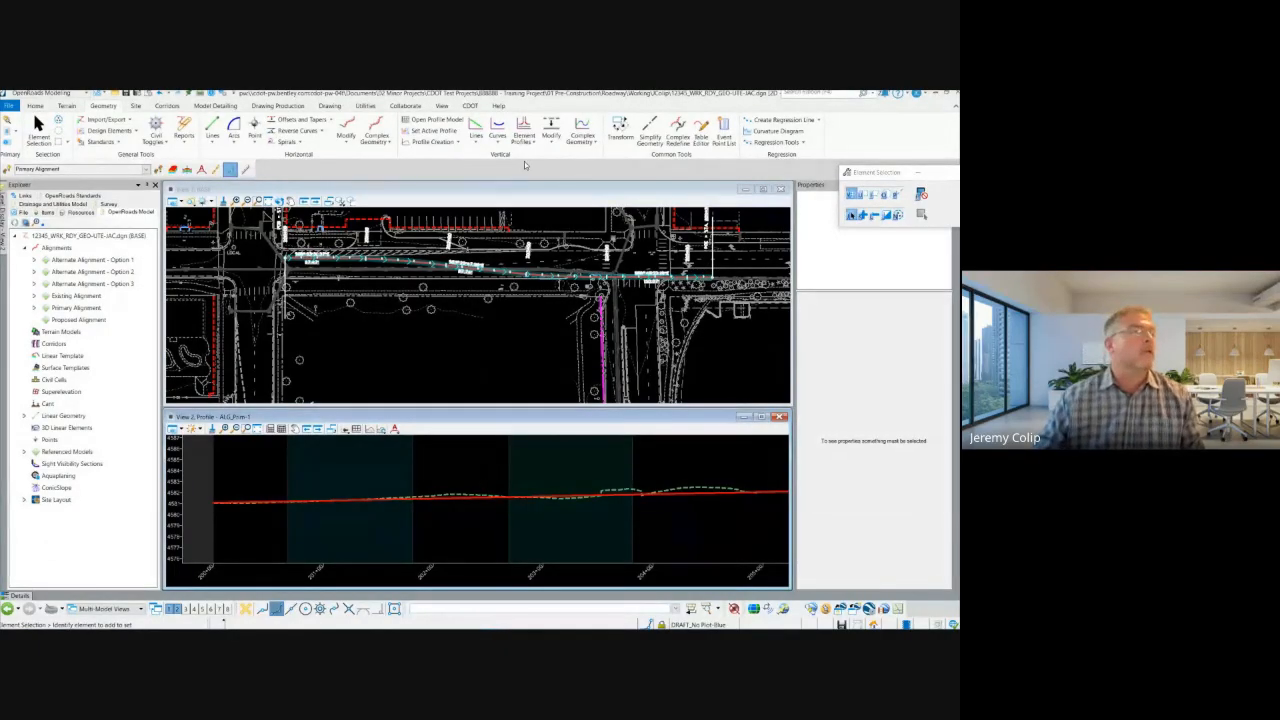
Step: Insert two vertices in the profile line: a low one near station 201+47 and a high one near 204+29
left_click(523, 130)
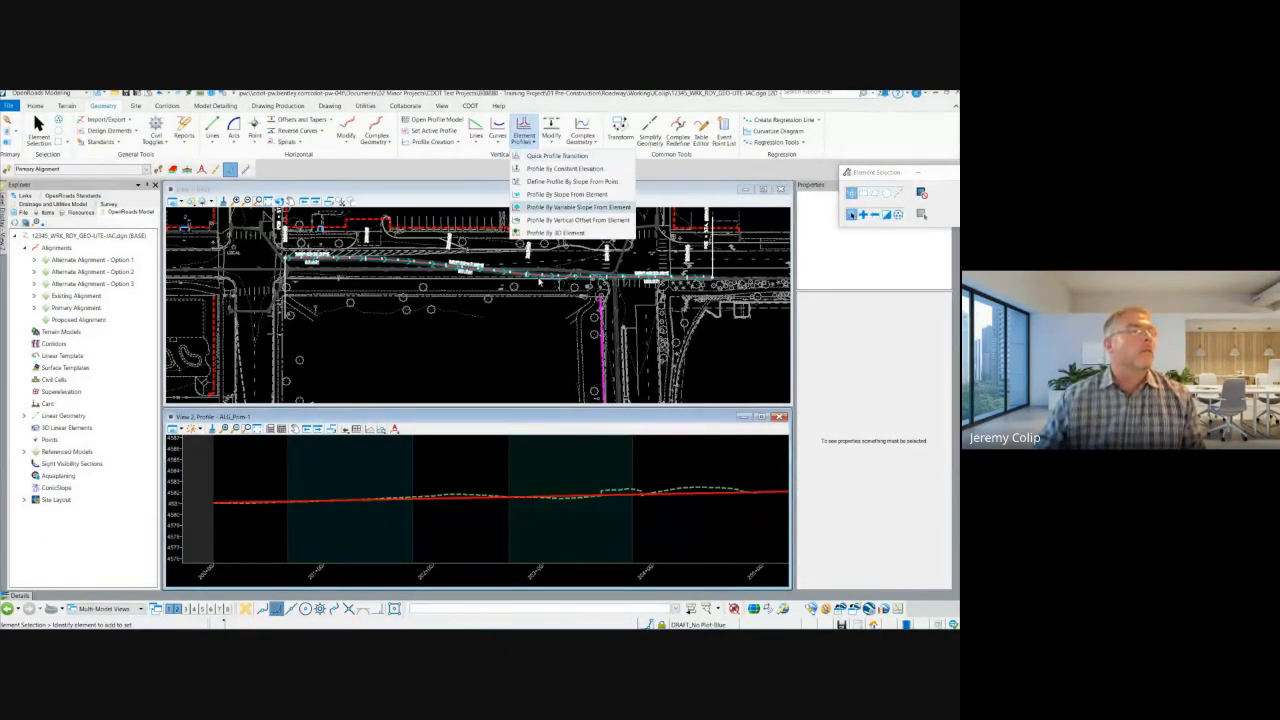
left_click(497, 467)
key("7")
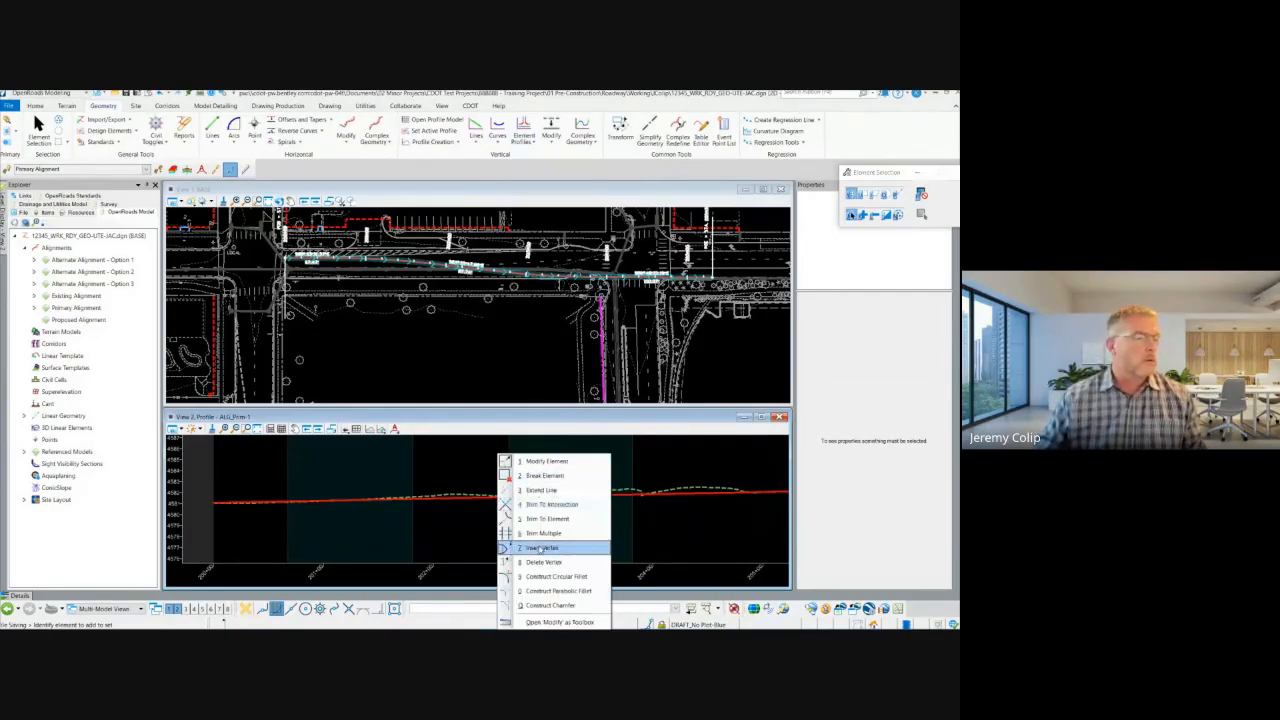
left_click(542, 547)
left_click(469, 494)
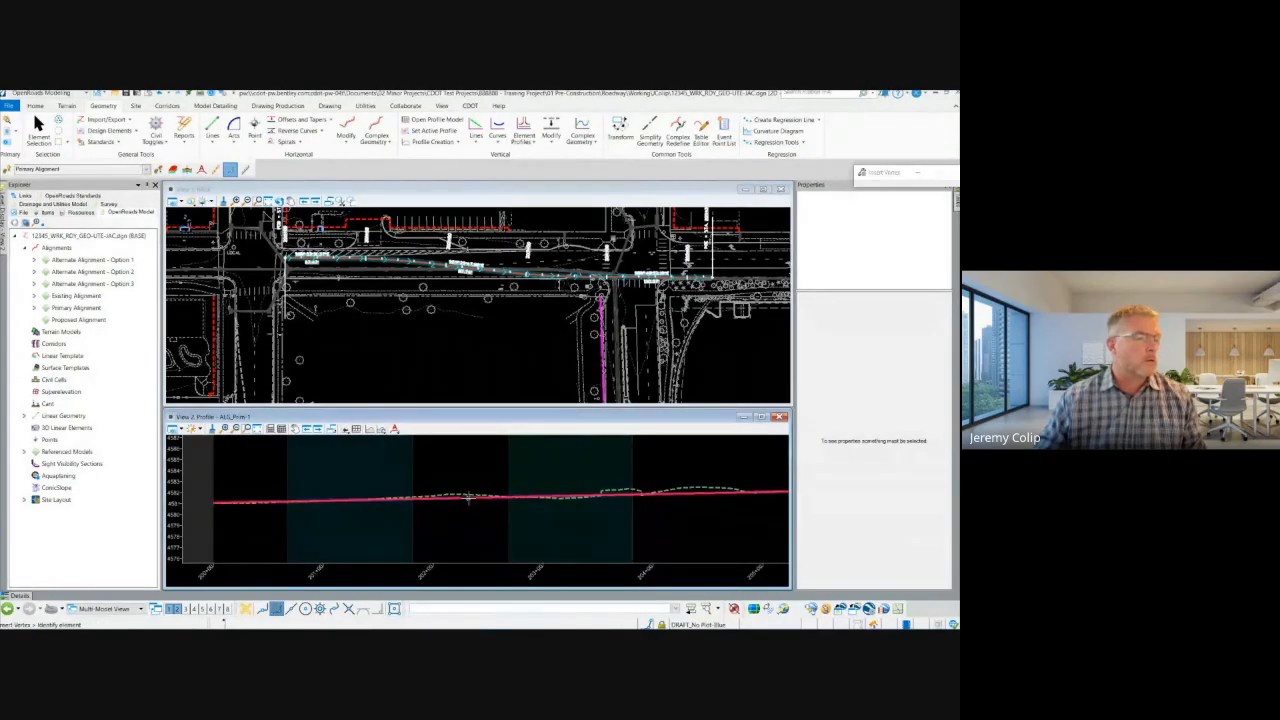
left_click(374, 516)
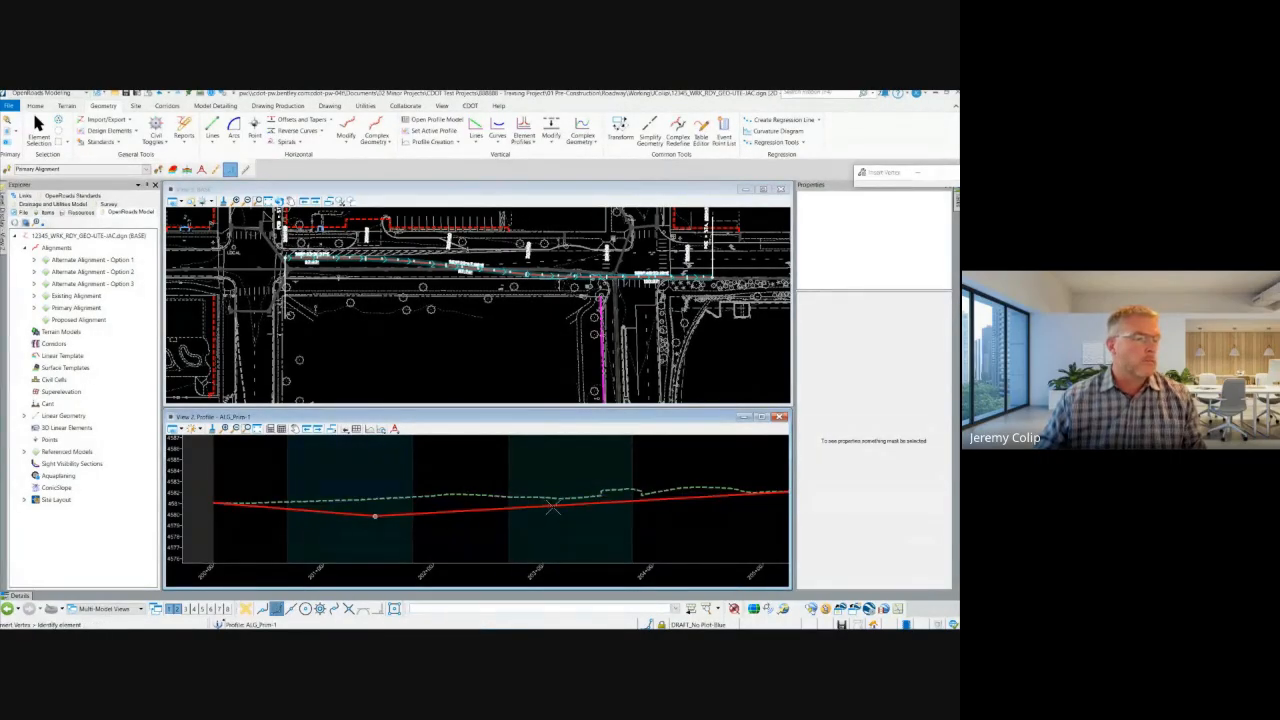
left_click(570, 504)
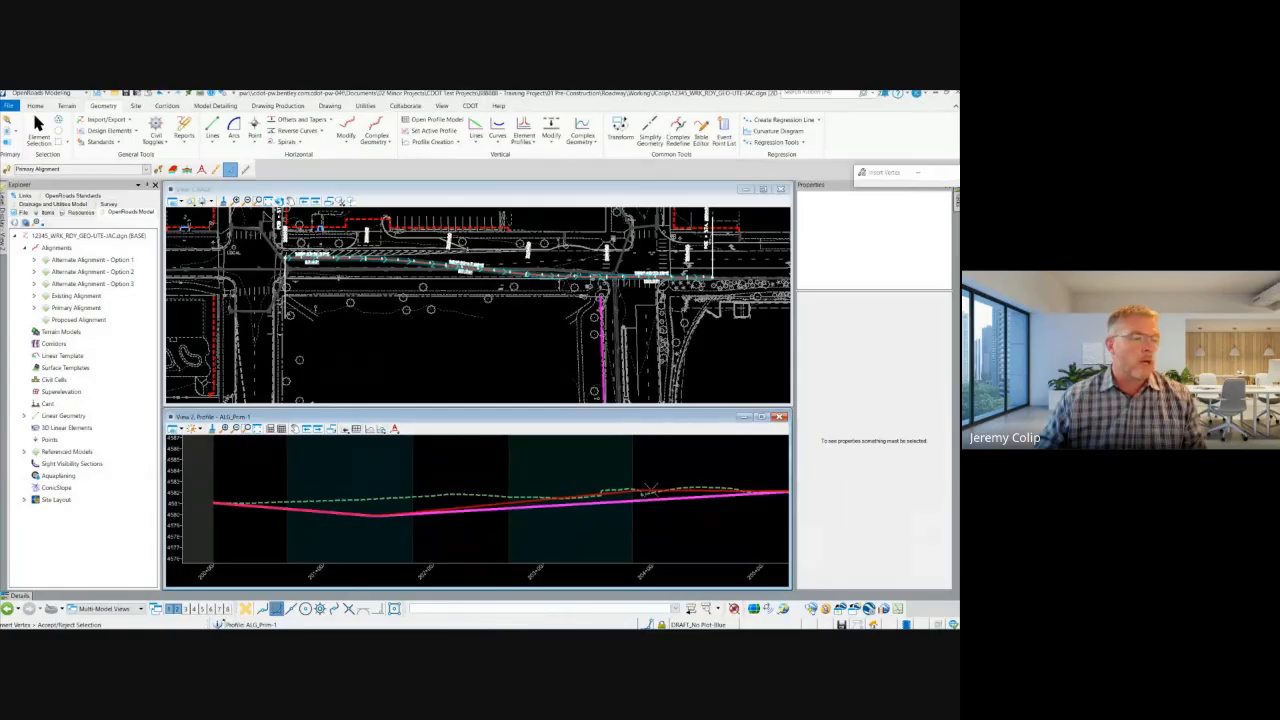
left_click(687, 484)
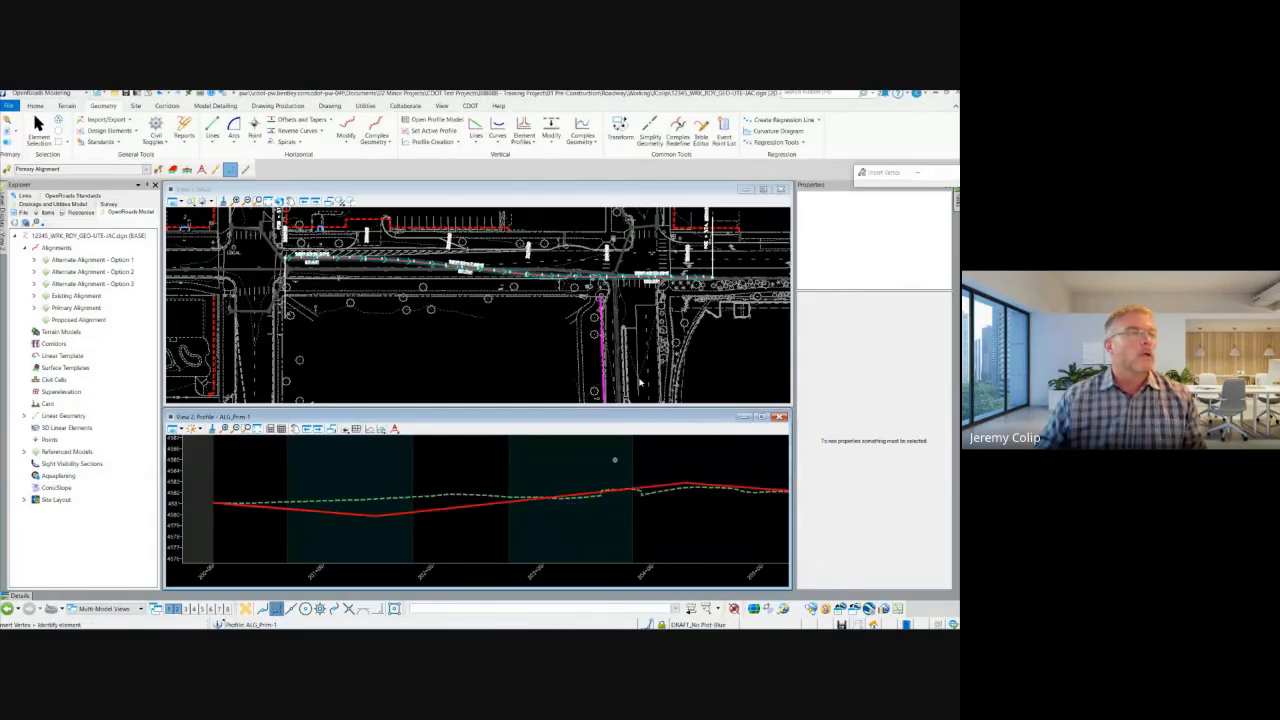
Step: Open the profile in the Table Editor and examine the Curve Length and K Value entries of its two intermediate vertices
left_click(704, 133)
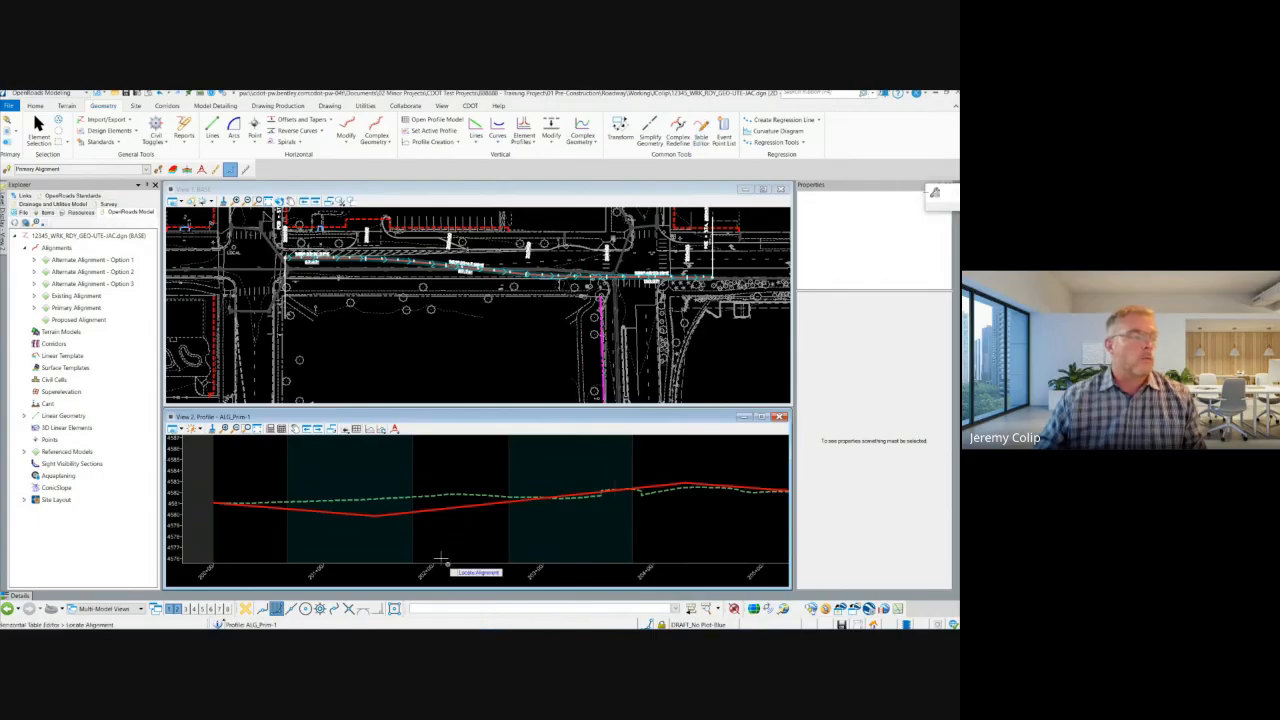
left_click(455, 505)
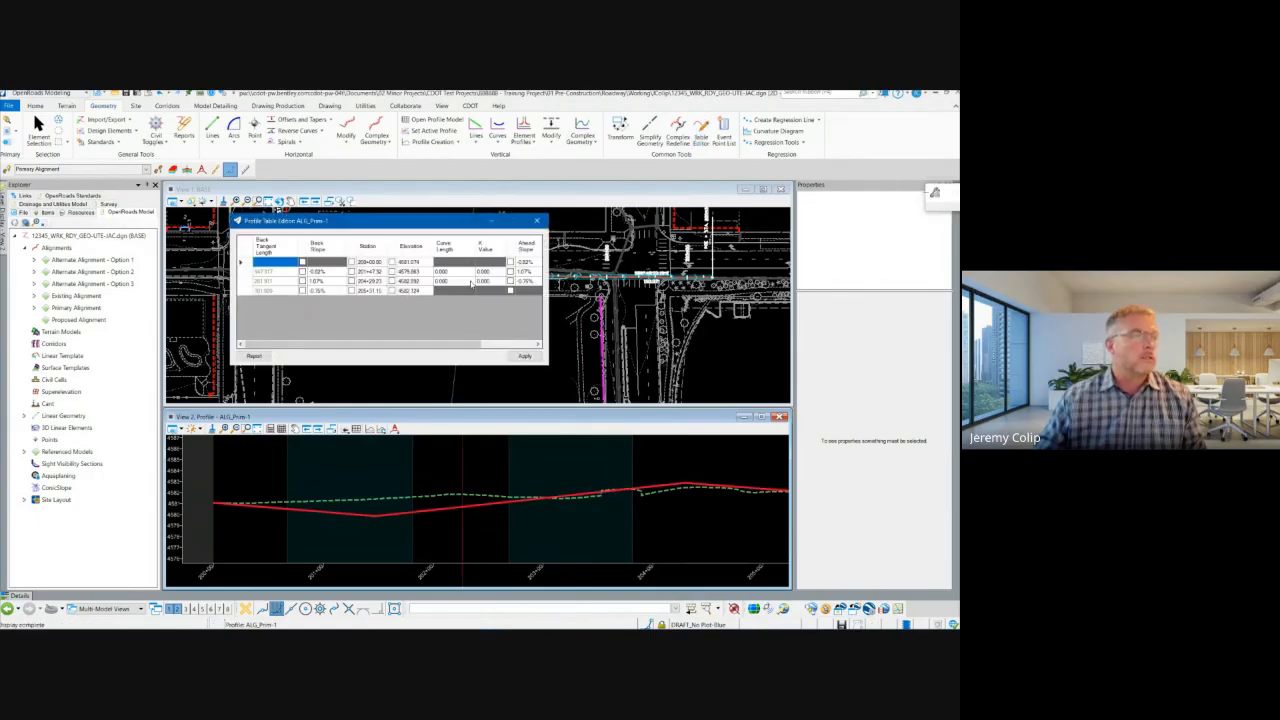
left_click(464, 273)
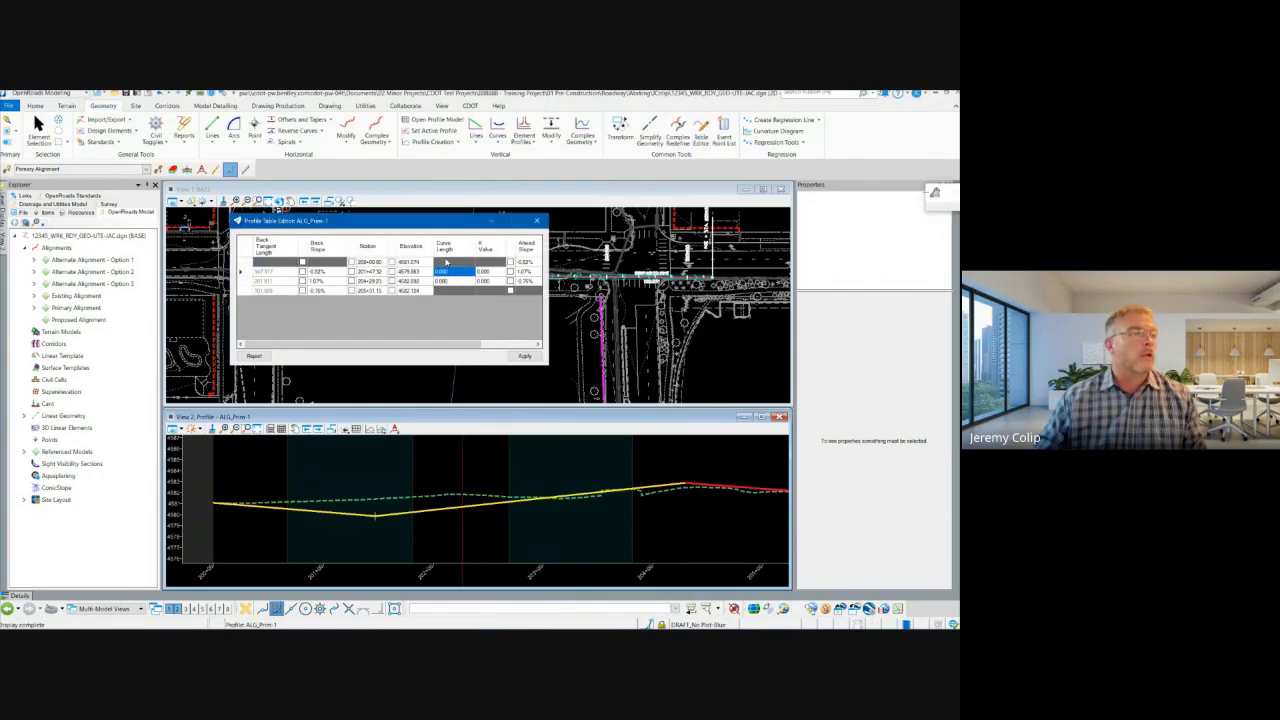
left_click(491, 273)
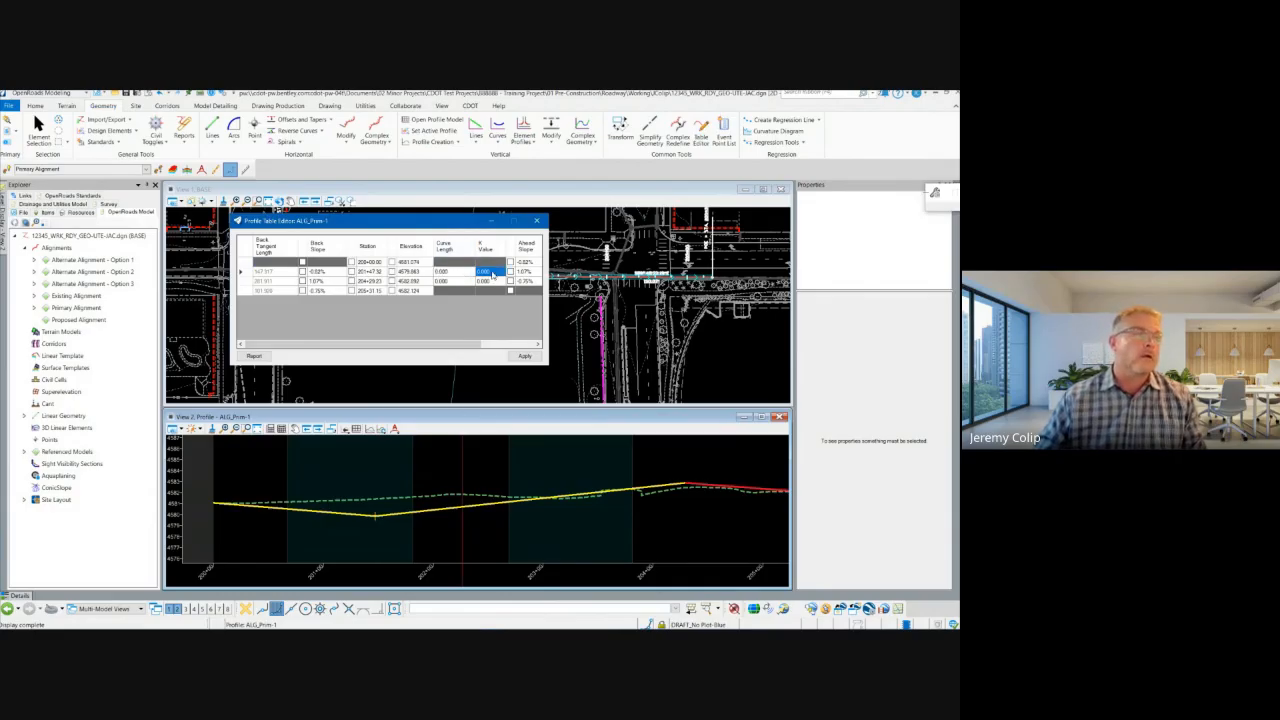
left_click(459, 274)
left_click(456, 281)
left_click(457, 273)
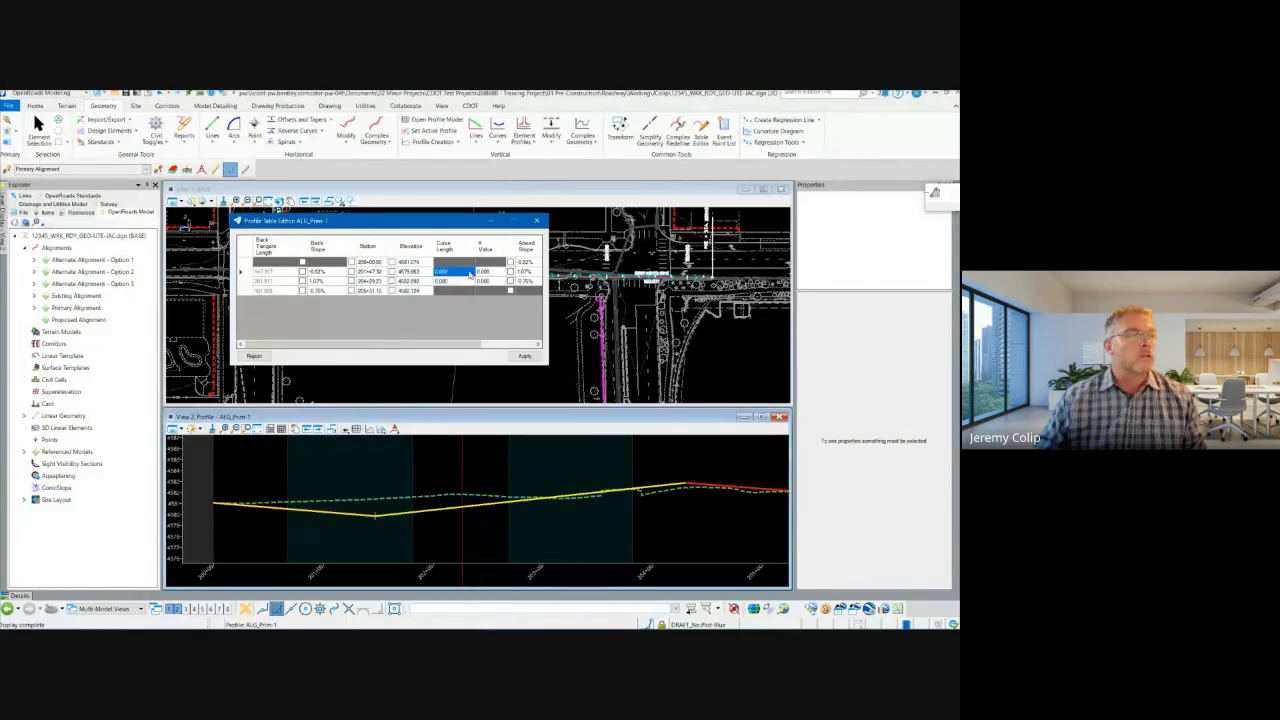
left_click(491, 273)
left_click(457, 273)
left_click(455, 281)
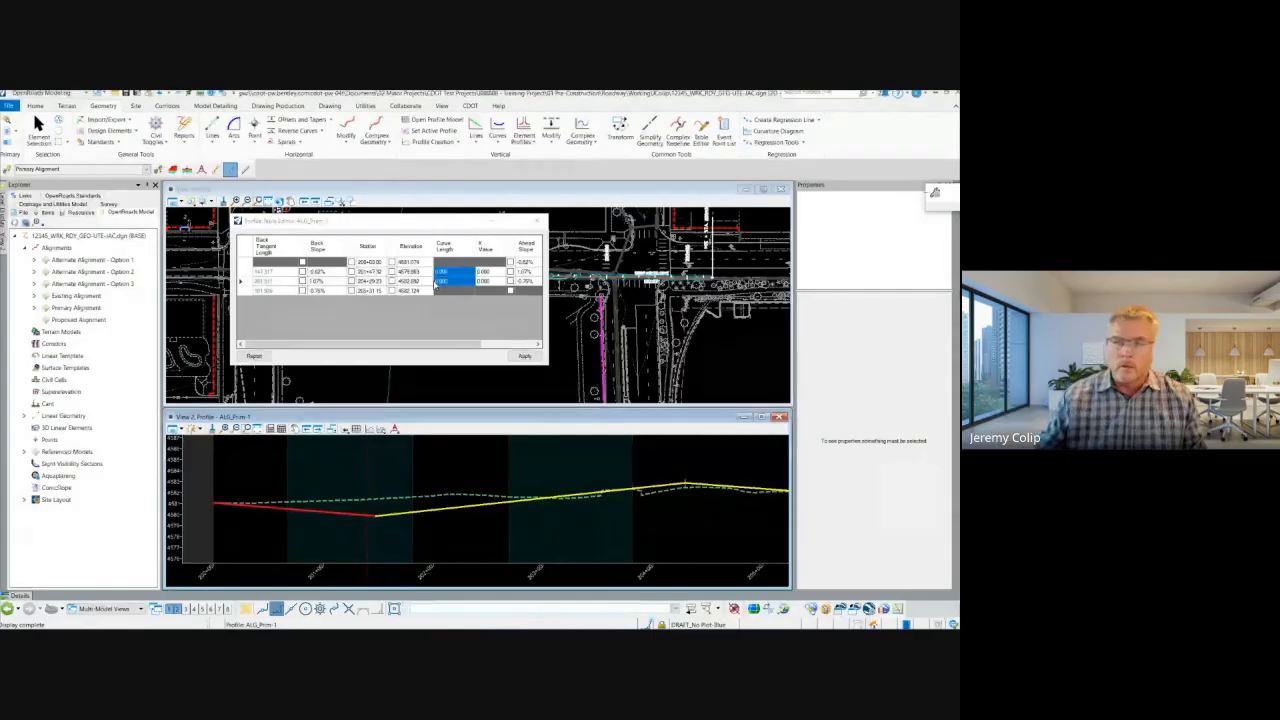
Step: Set the curve length to 100 at both intermediate vertices, apply the changes and close the profile table
left_click(459, 272)
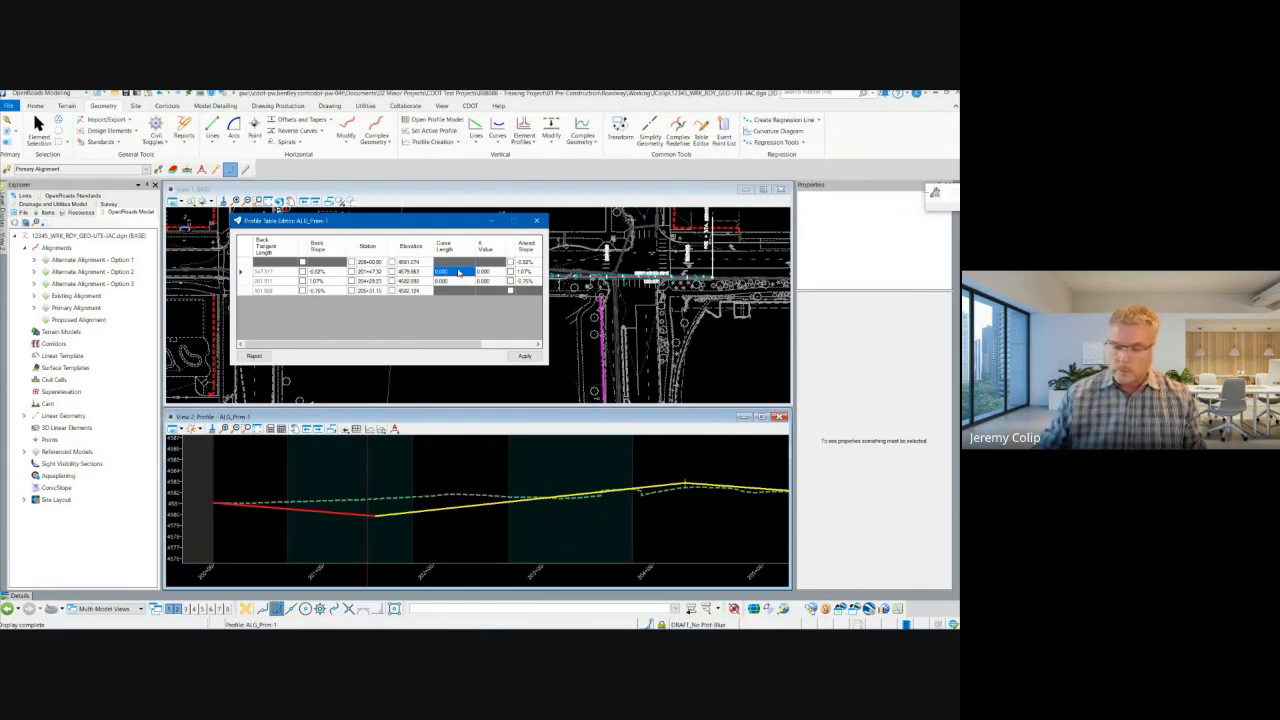
type("100")
key("Return")
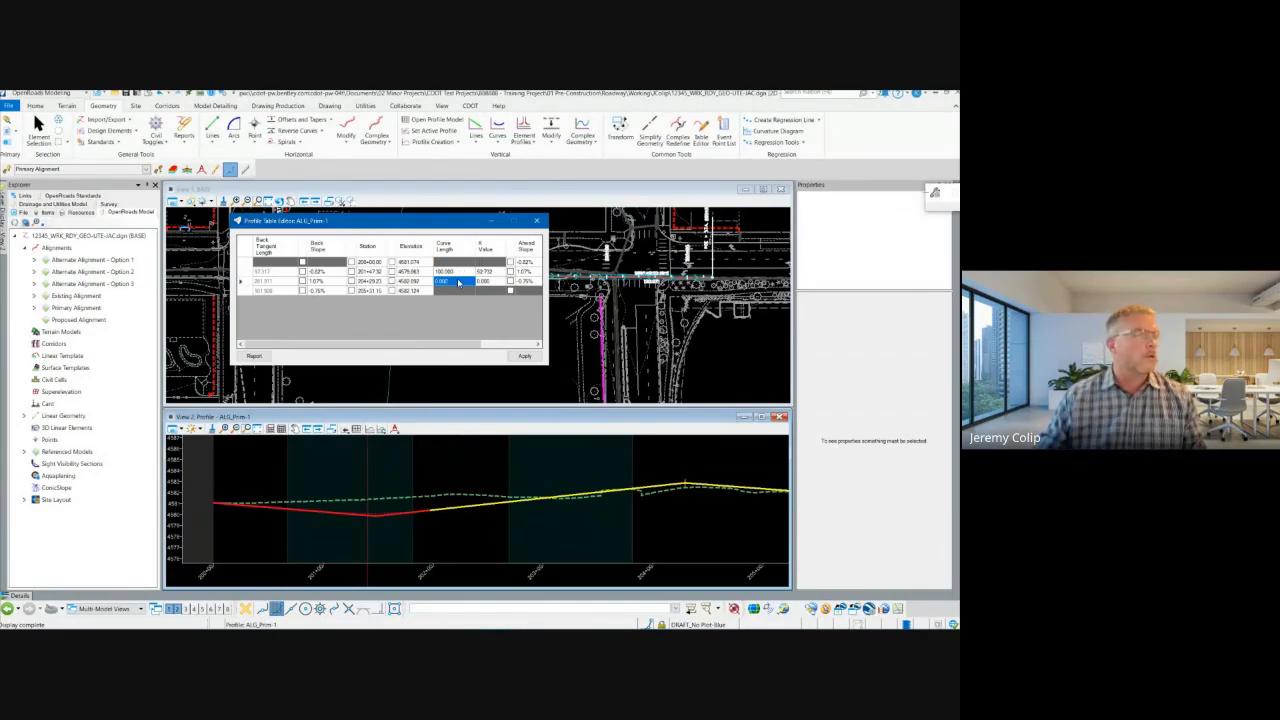
type("10")
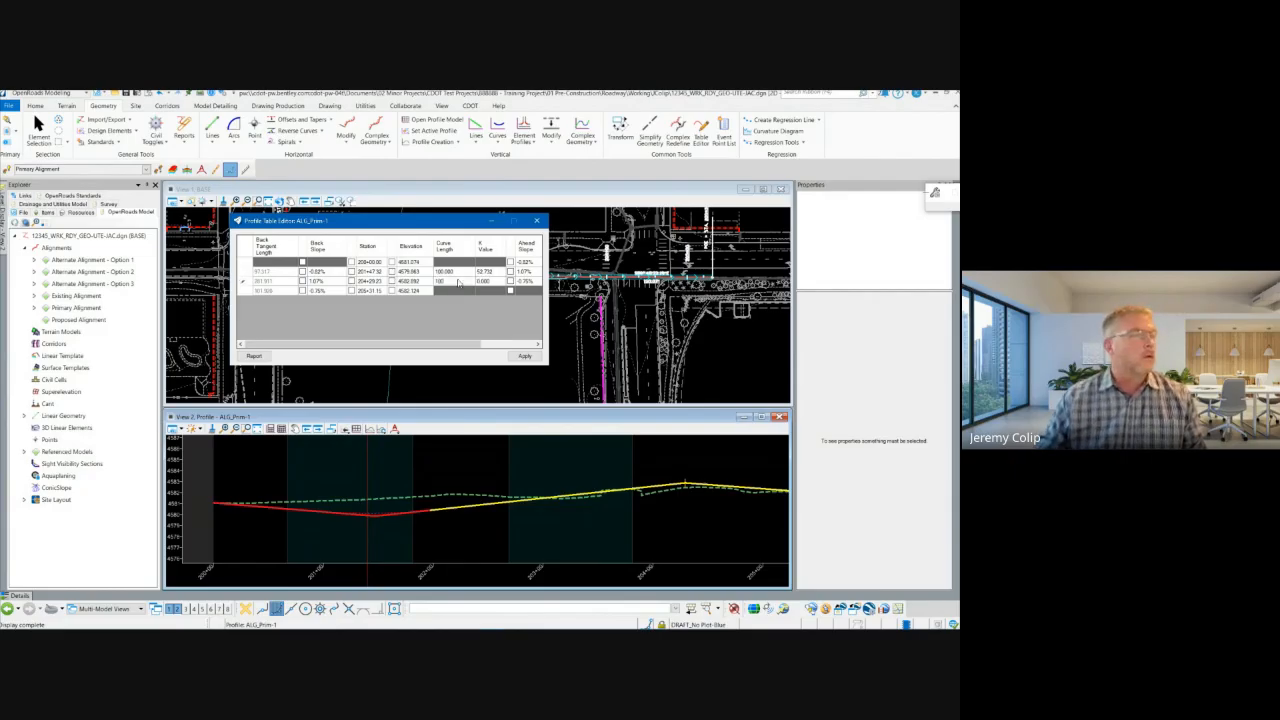
type("0")
key("Return")
left_click(525, 357)
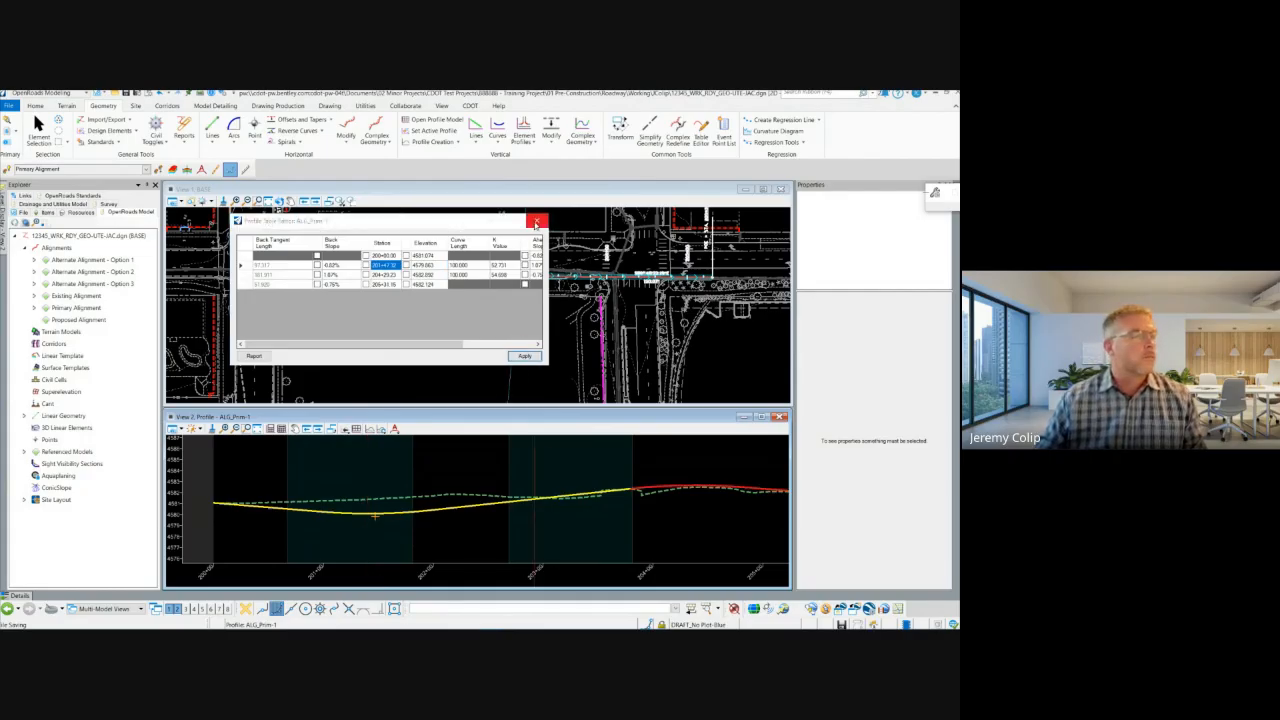
left_click(537, 220)
Step: Move the profile's low intersection point up closer to existing ground, at about station 201+44 with about -0.43% back slope
left_click(640, 490)
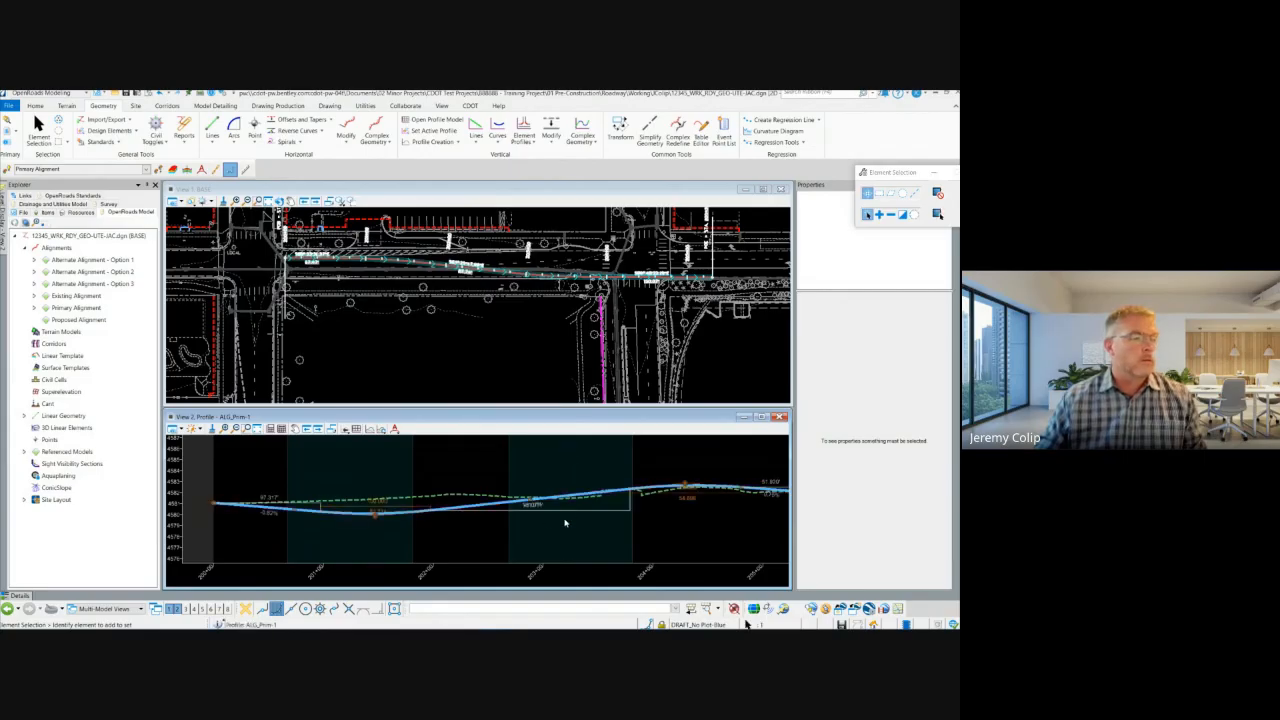
scroll(456, 541, "down", 2)
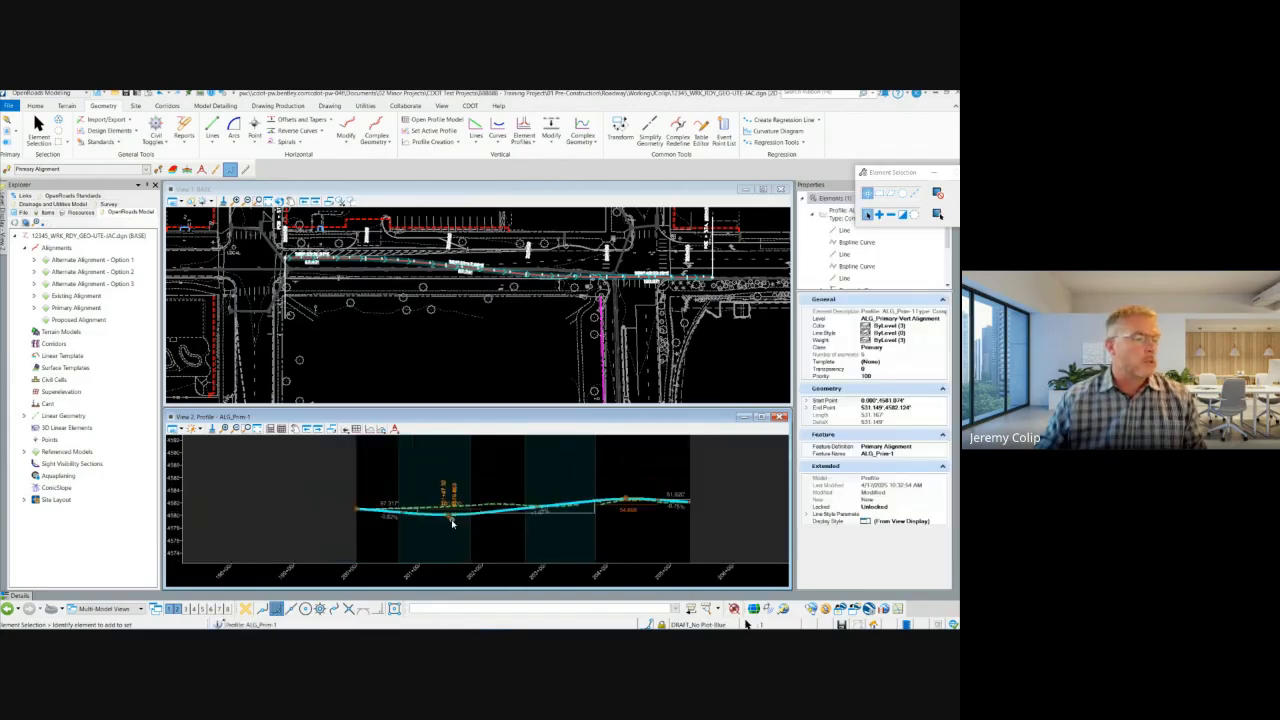
scroll(451, 520, "up", 2)
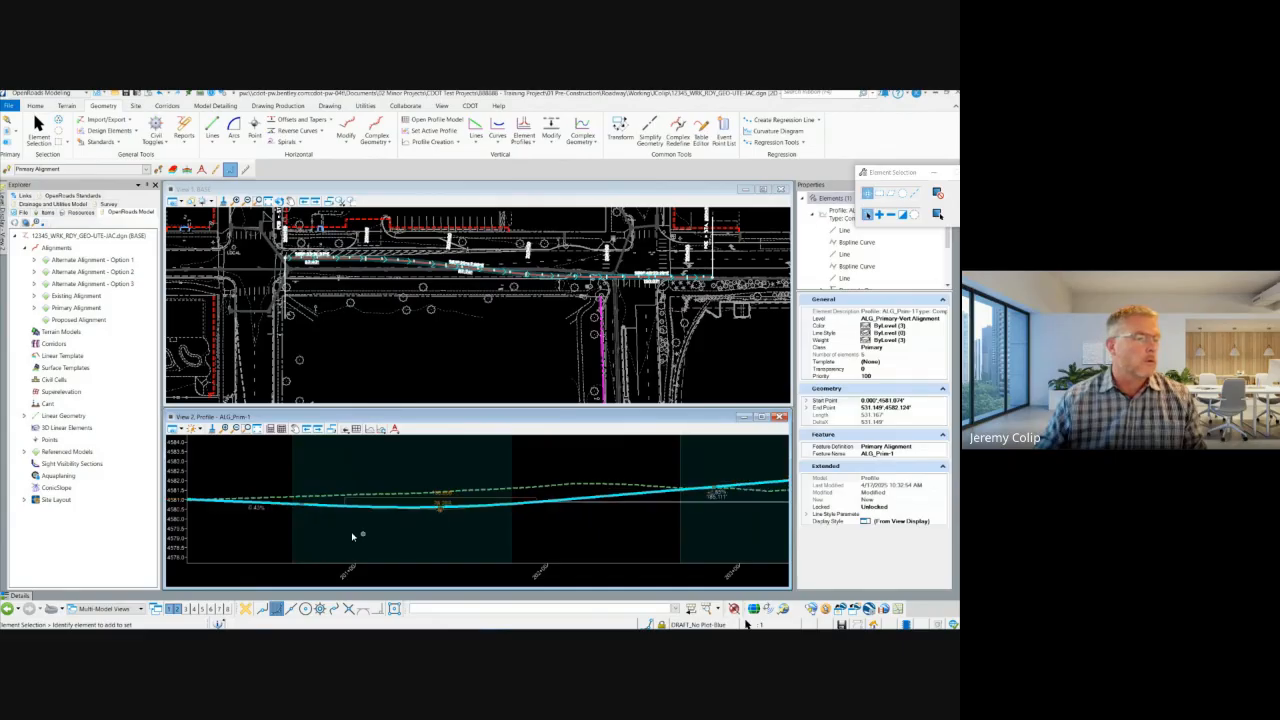
left_click(438, 510)
left_click(463, 527)
scroll(463, 527, "down", 2)
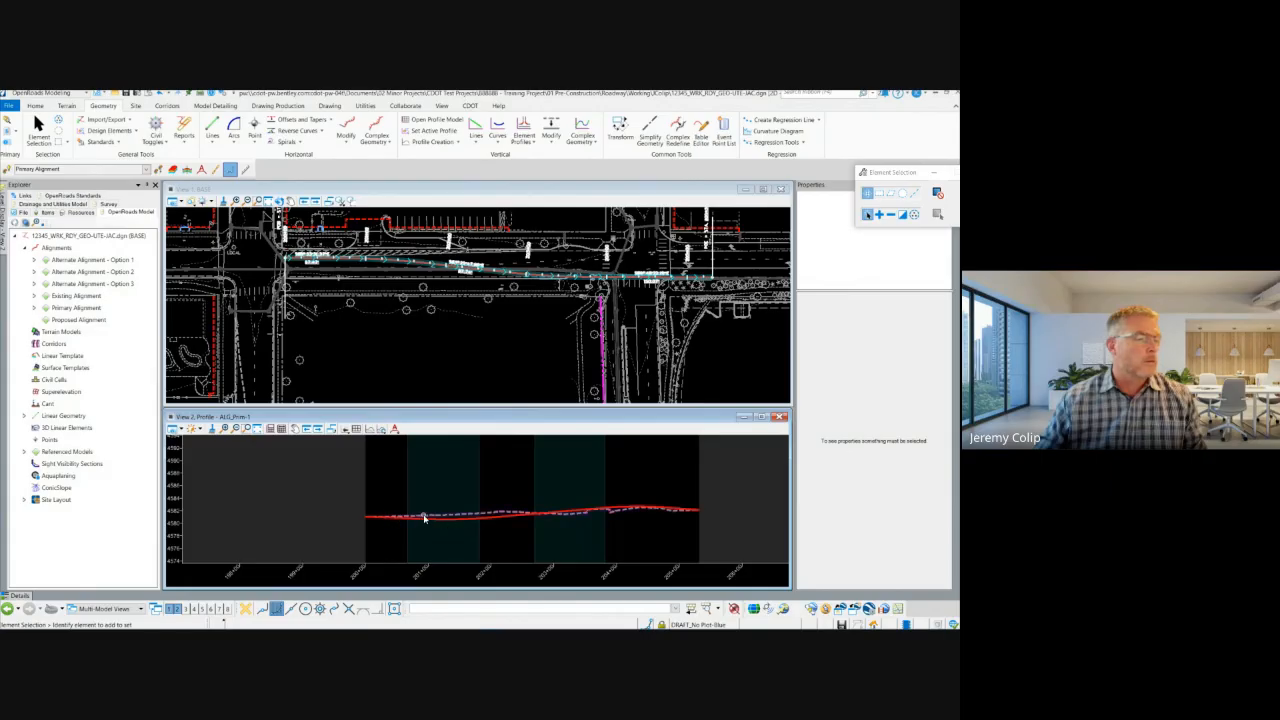
Step: Set the stations of the profile's low and high intersection points to 201+50 and 204+30, then deselect the profile
left_click(424, 518)
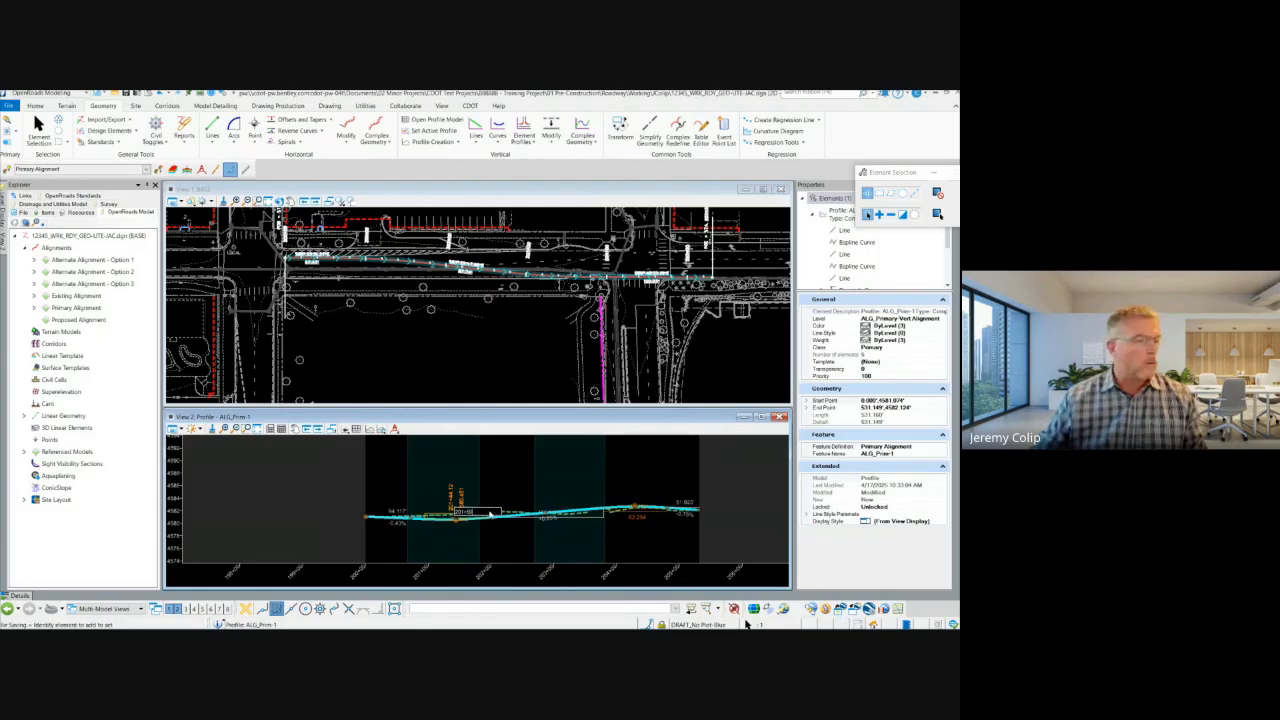
left_click(451, 554)
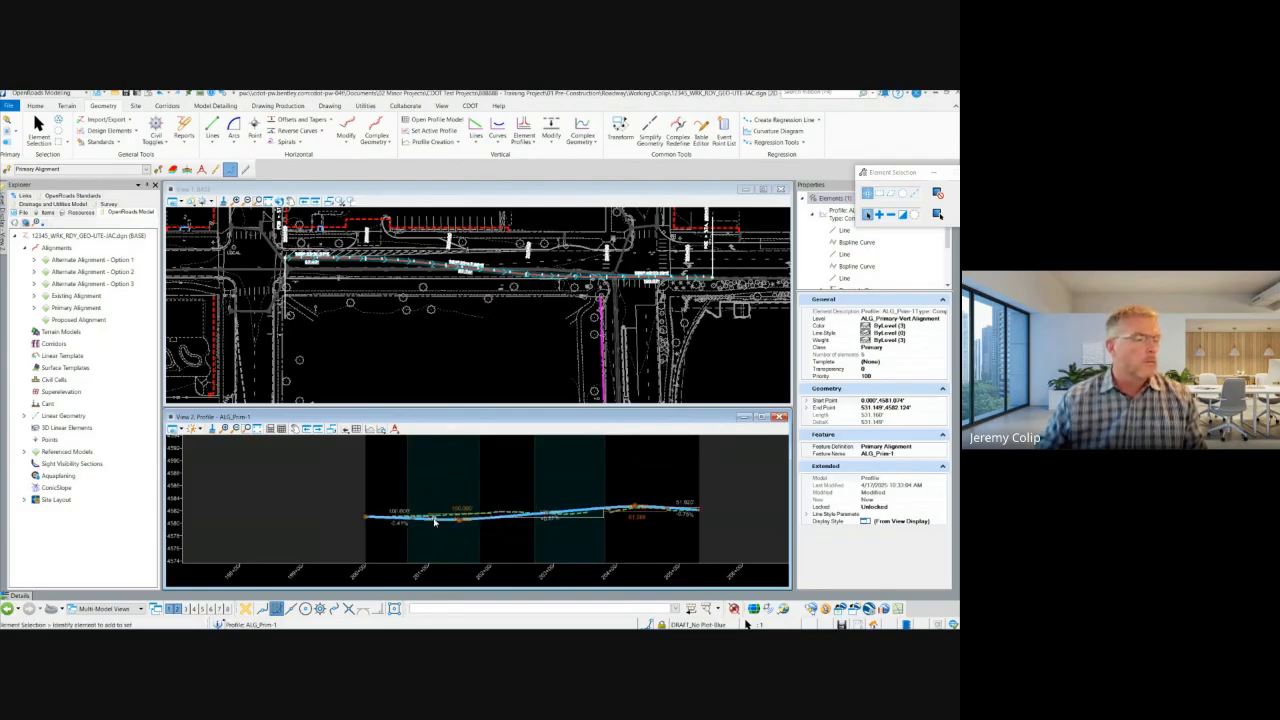
left_click(631, 488)
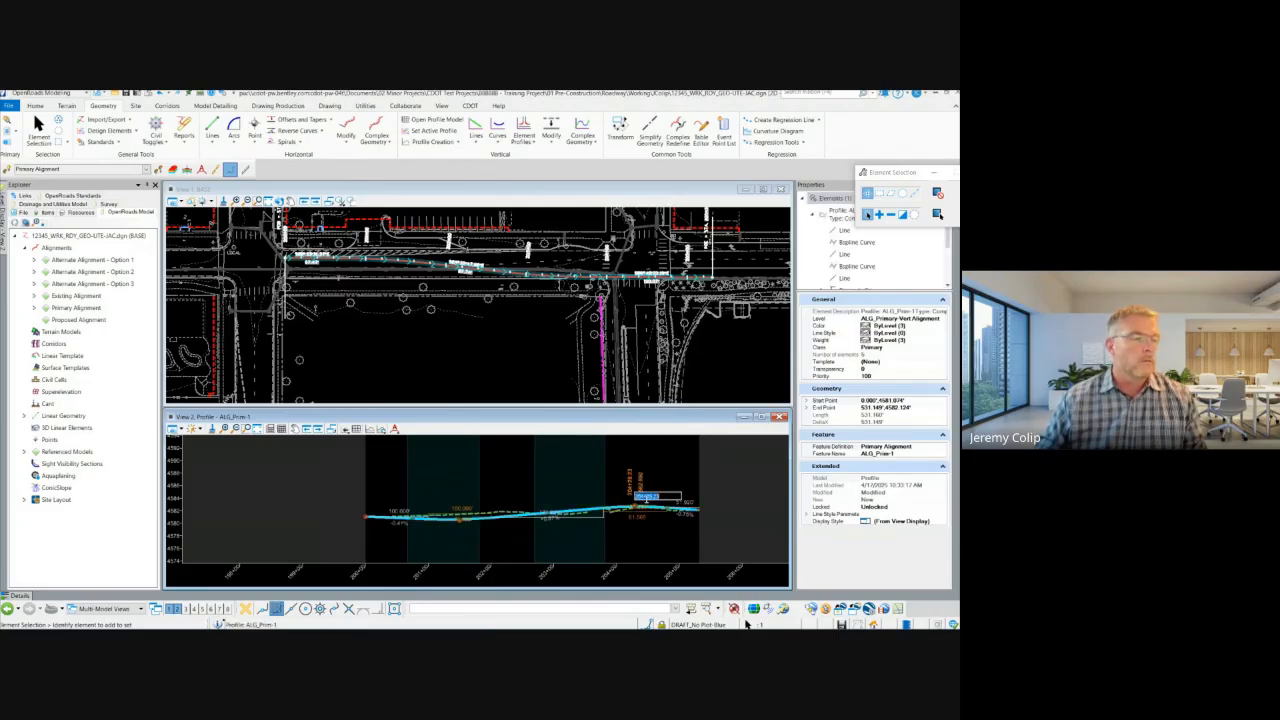
left_click_drag(647, 497, 675, 498)
type("30")
key("Return")
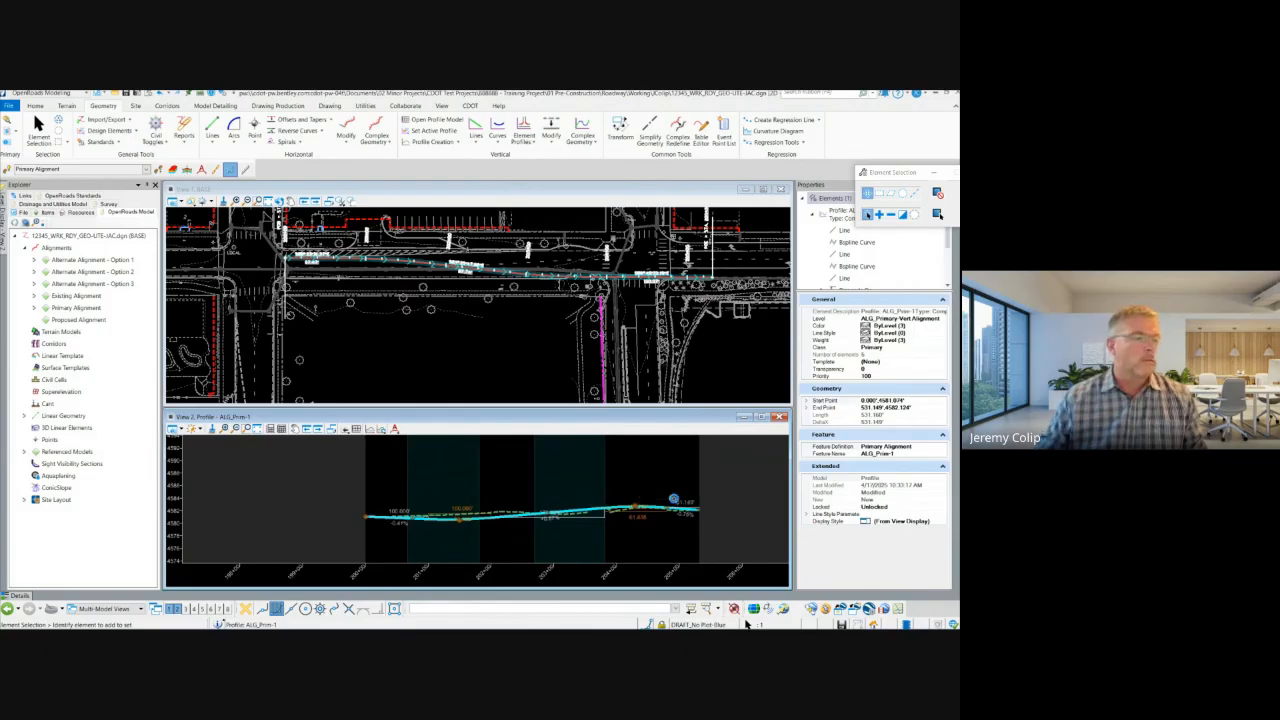
left_click(670, 542)
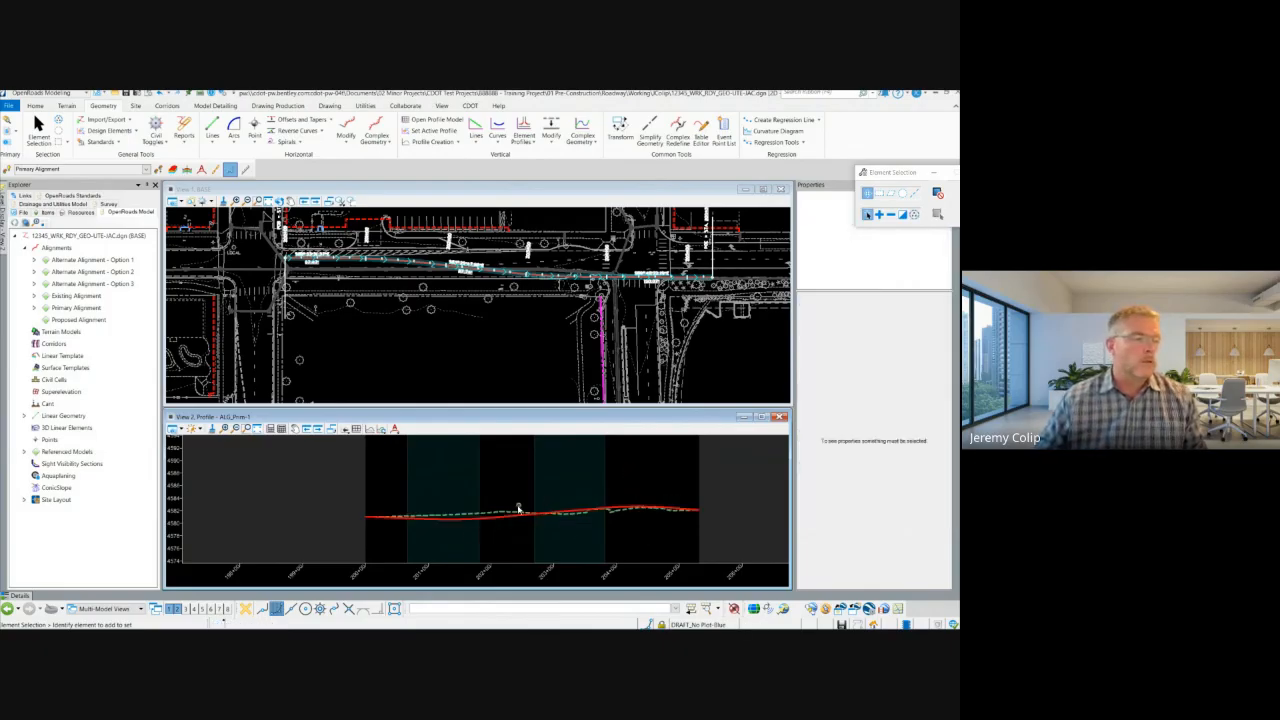
Step: Examine the edited profile against existing ground, the vertical modify tools and the profile's on-screen tangent, slope and curve values
scroll(586, 521, "up", 2)
scroll(586, 521, "up", 2)
scroll(631, 514, "down", 2)
middle_click_drag(680, 525, 620, 521)
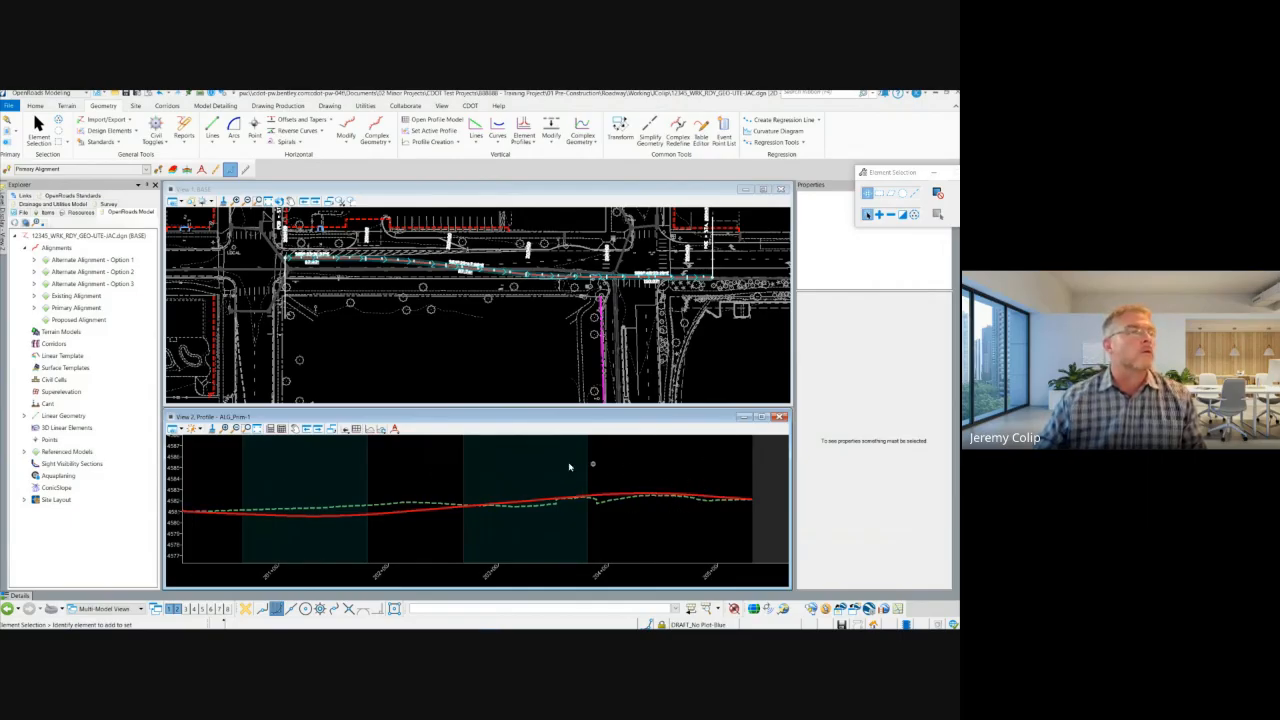
left_click(551, 130)
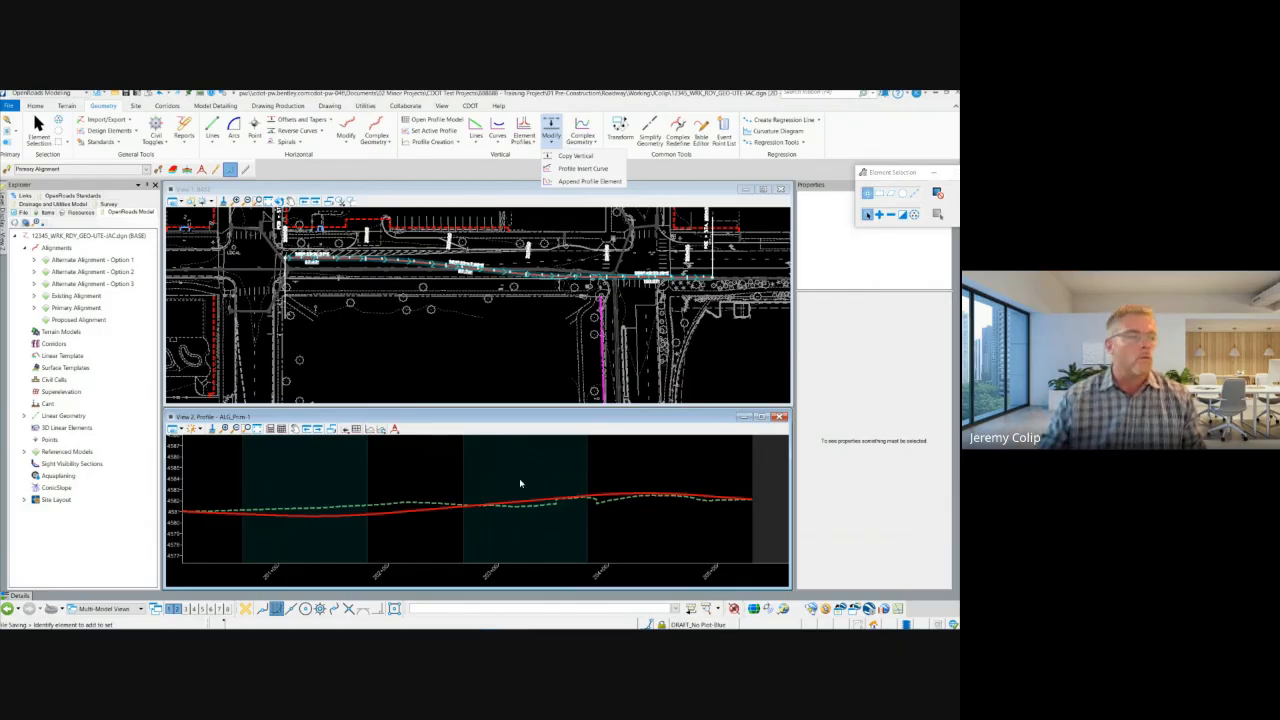
left_click(546, 455)
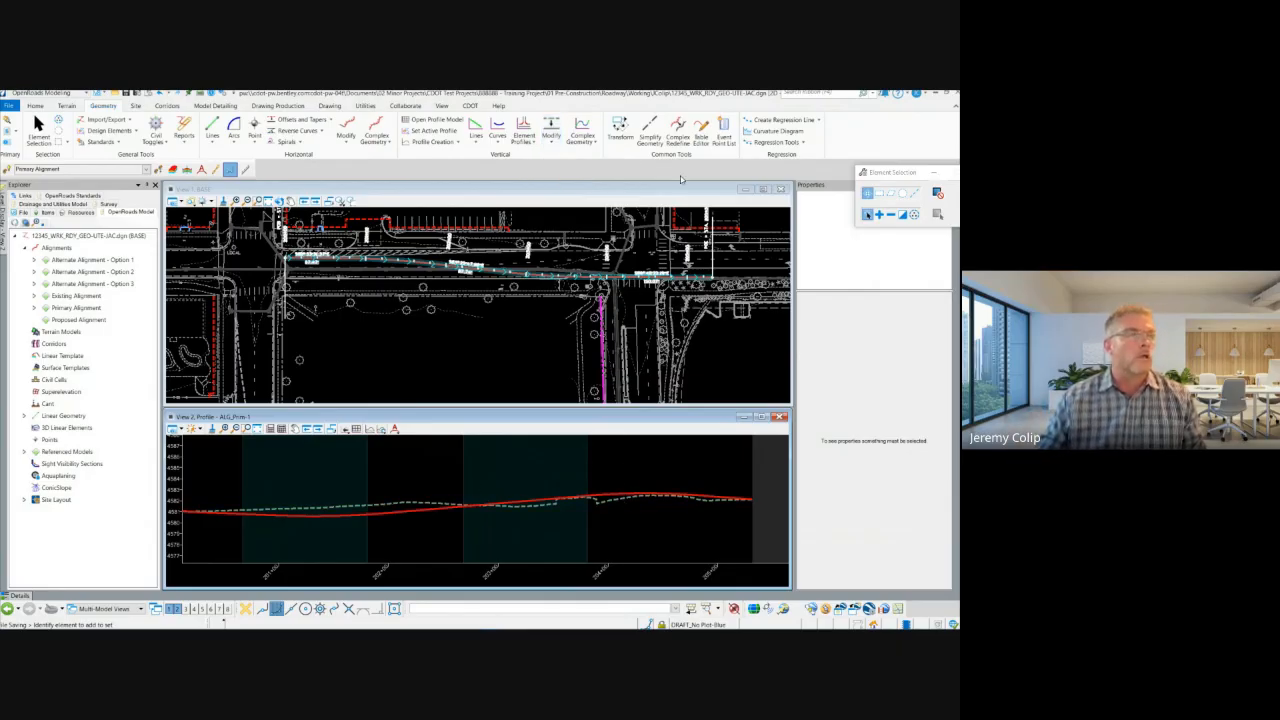
left_click(701, 128)
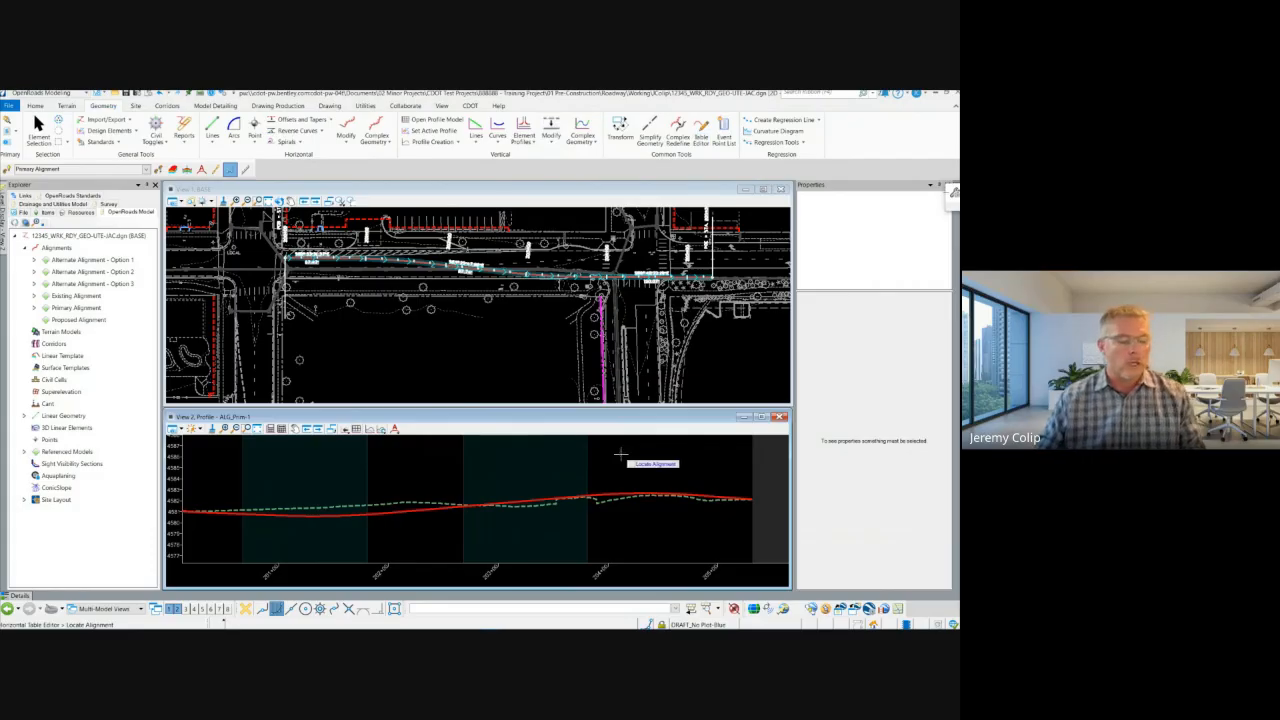
key("Escape")
left_click(620, 492)
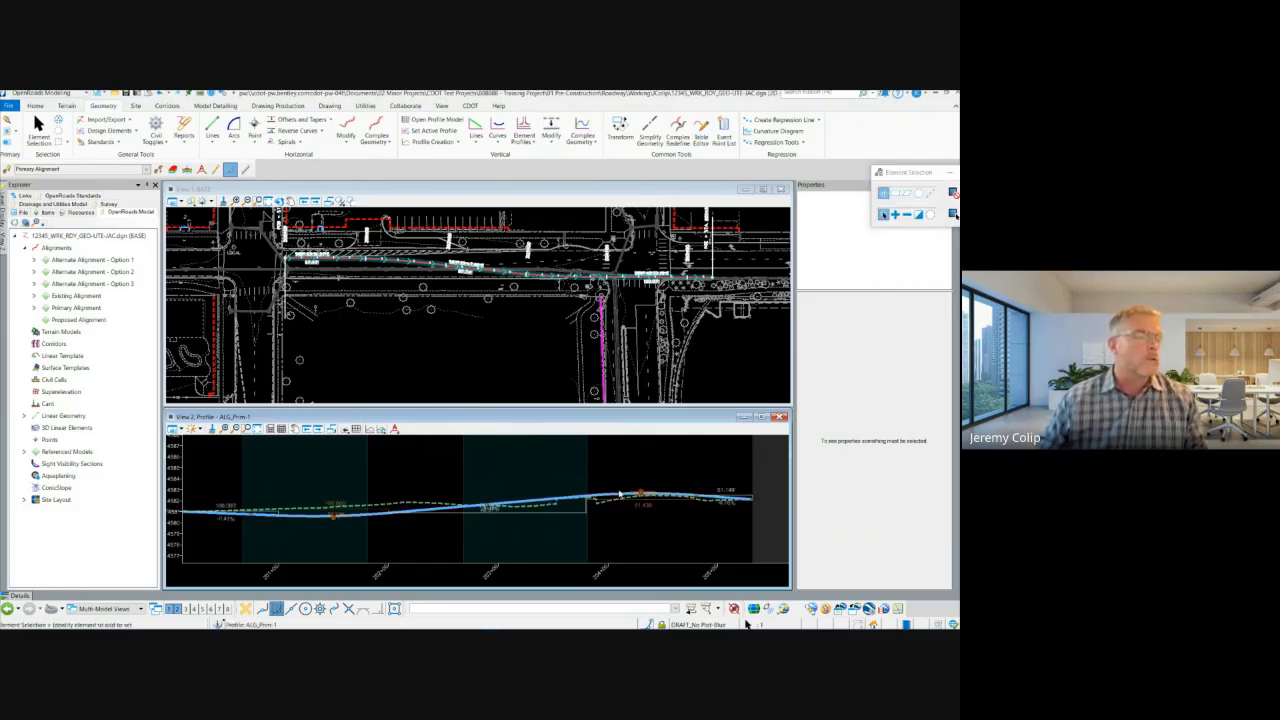
left_click(615, 468)
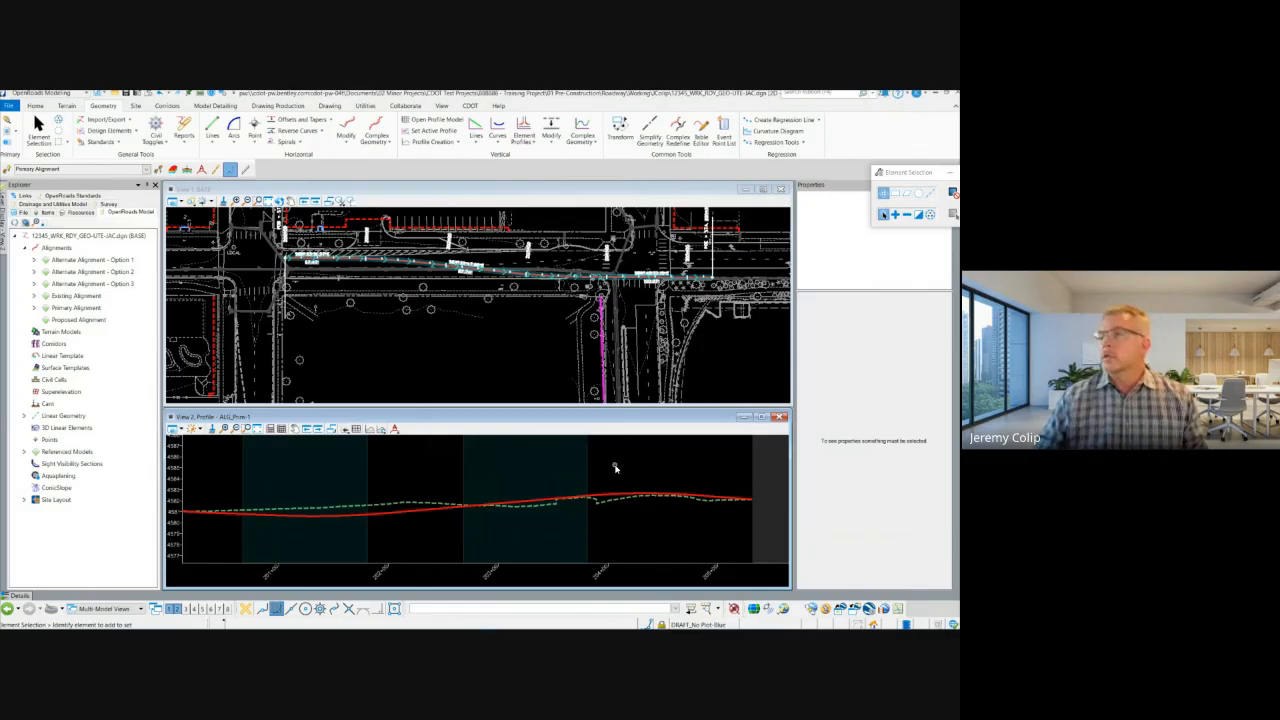